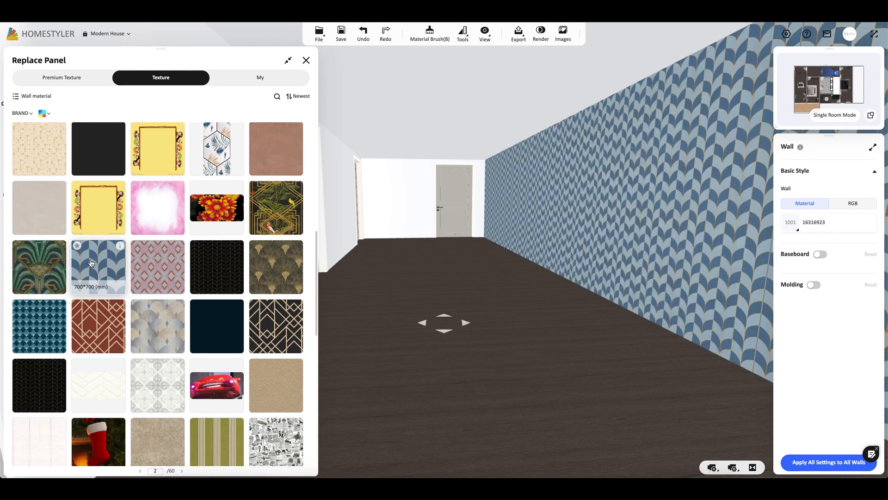
Try the blue leaf-pattern texture and the yellow pantone2021 wallpaper 2 on the long corridor wall.
scroll(91, 263, up, 1)
click(92, 250)
click(283, 139)
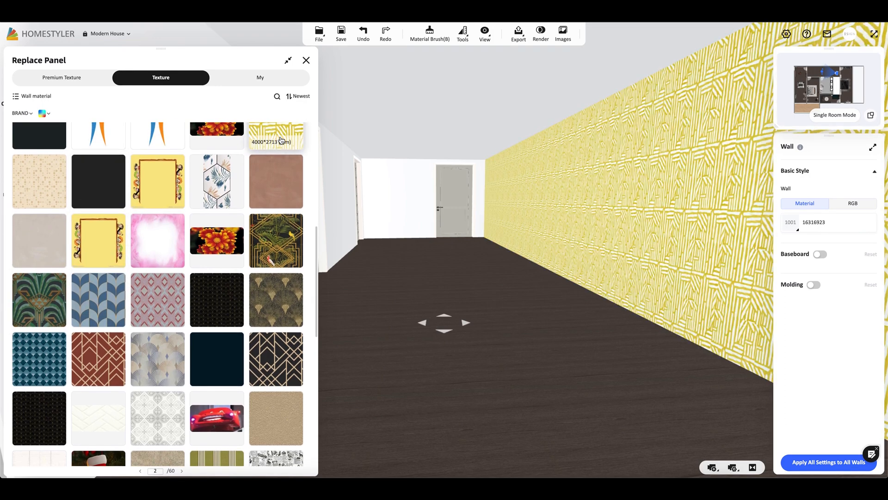
scroll(285, 146, up, 3)
mouse_move(298, 173)
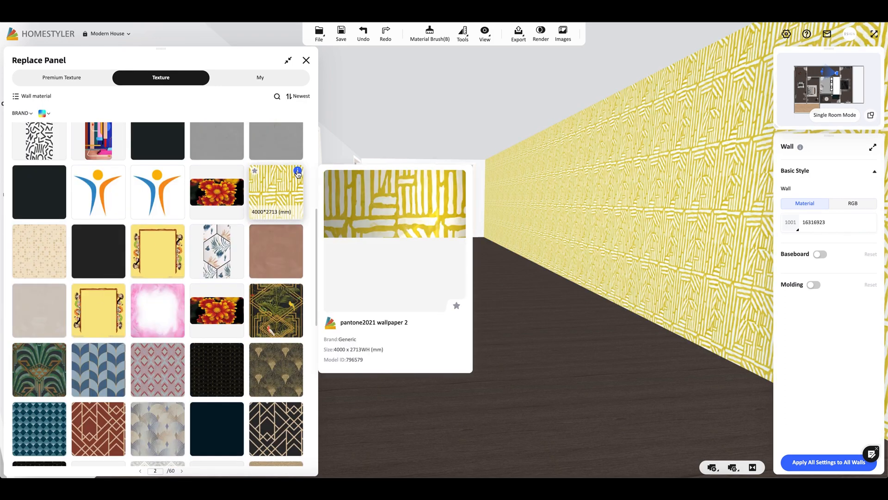
scroll(298, 172, up, 5)
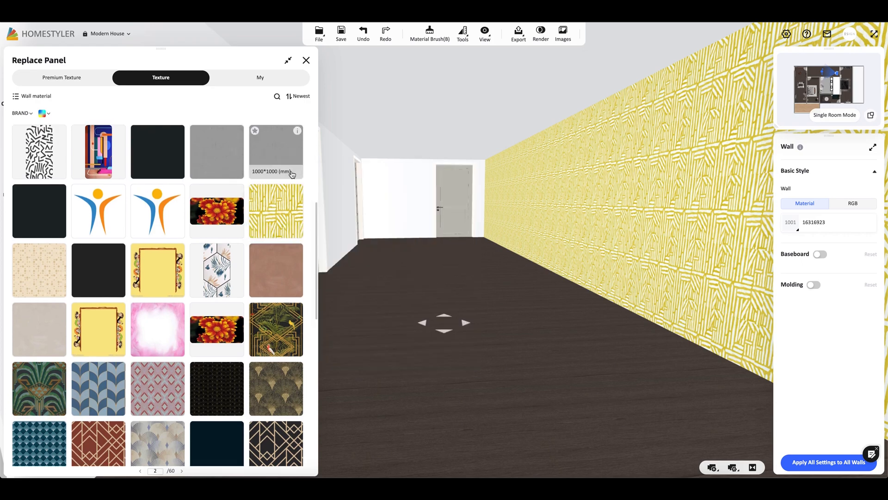
Apply the grey-green leaf texture Blossom-wallpaper 2 to the long corridor wall and finish replacing the material.
click(158, 229)
mouse_move(177, 207)
click(156, 231)
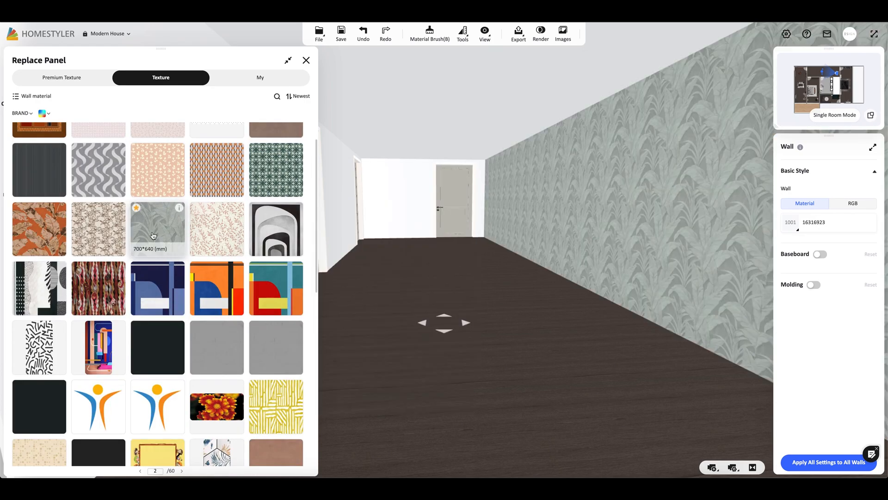
click(153, 236)
drag(415, 278, 470, 102)
click(306, 61)
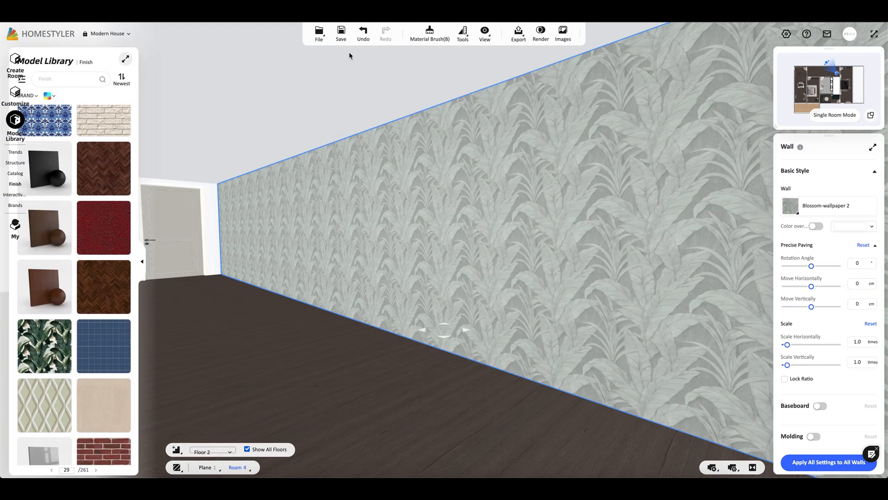
Open the corridor's ceiling in the Complete Ceiling editor, glance at it in 3D and return to the 2D plan.
click(409, 64)
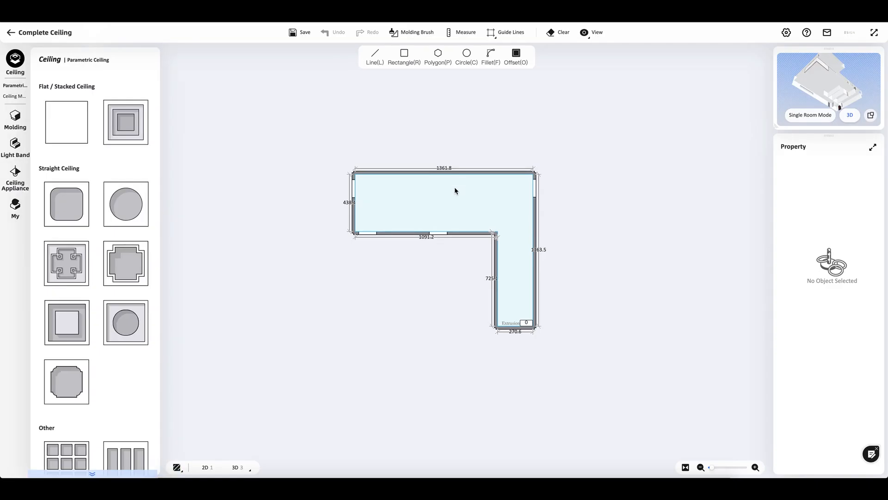
click(249, 472)
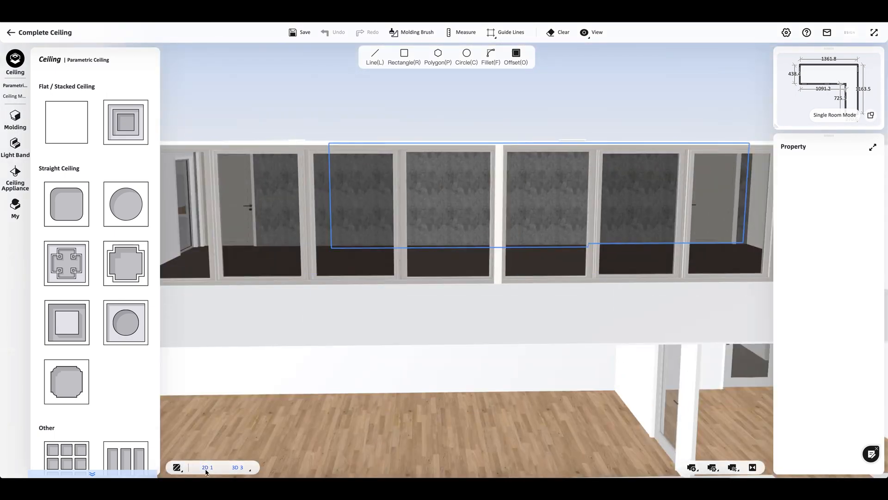
click(206, 468)
Try a Rectangle Ceiling(Beam) across the L-shaped corridor, check it in 3D and undo it.
scroll(111, 289, down, 4)
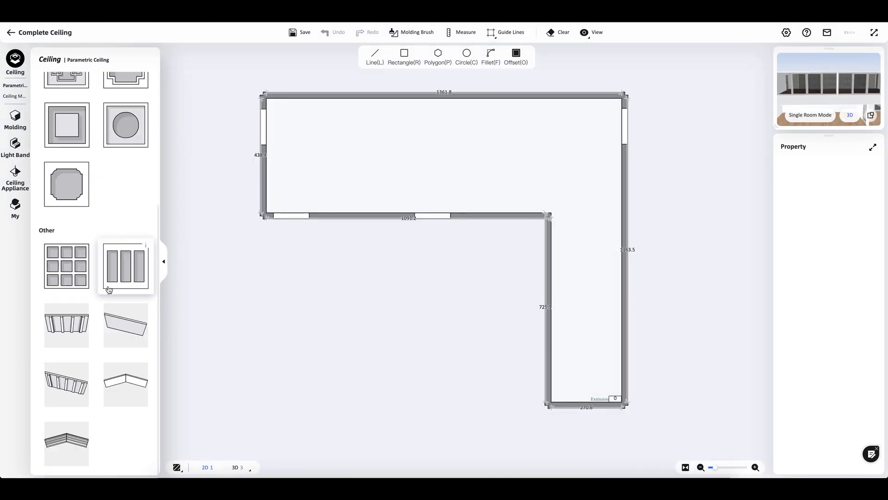
click(87, 323)
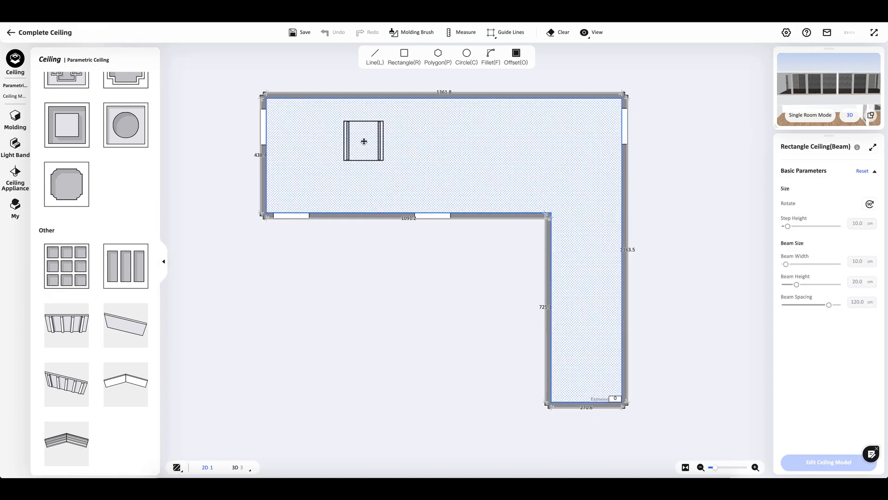
click(366, 152)
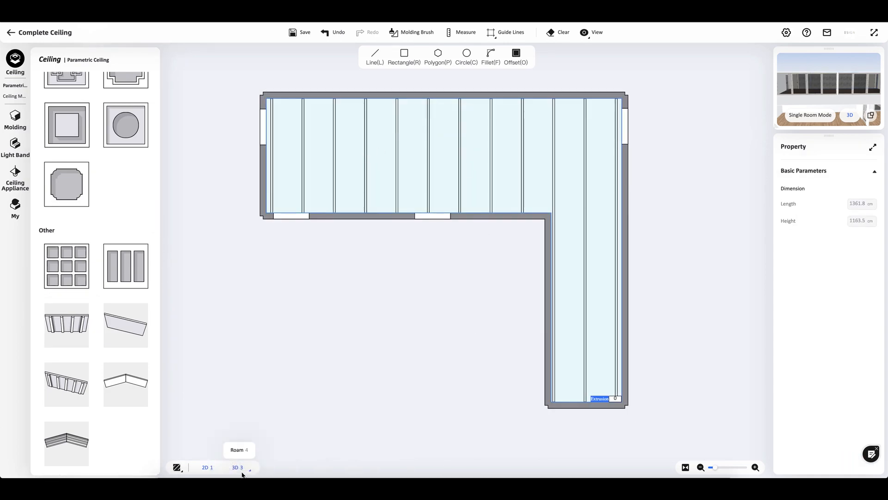
click(240, 468)
scroll(459, 303, up, 10)
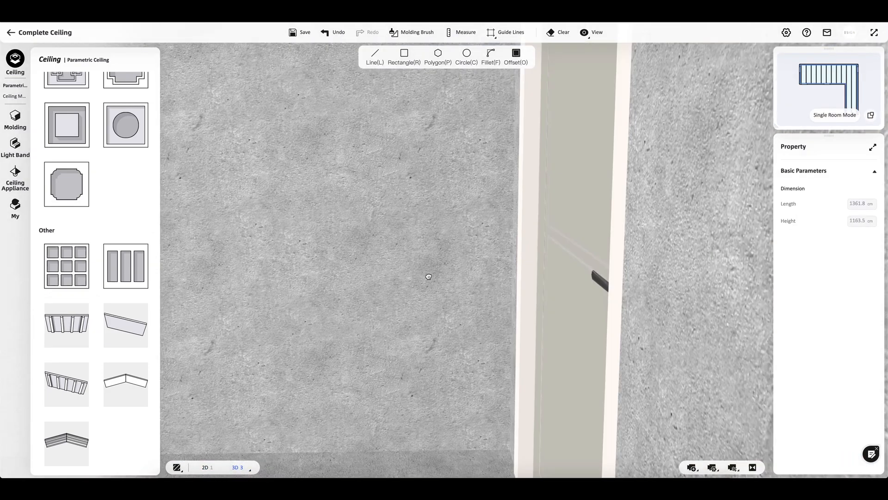
drag(460, 303, 446, 263)
click(334, 33)
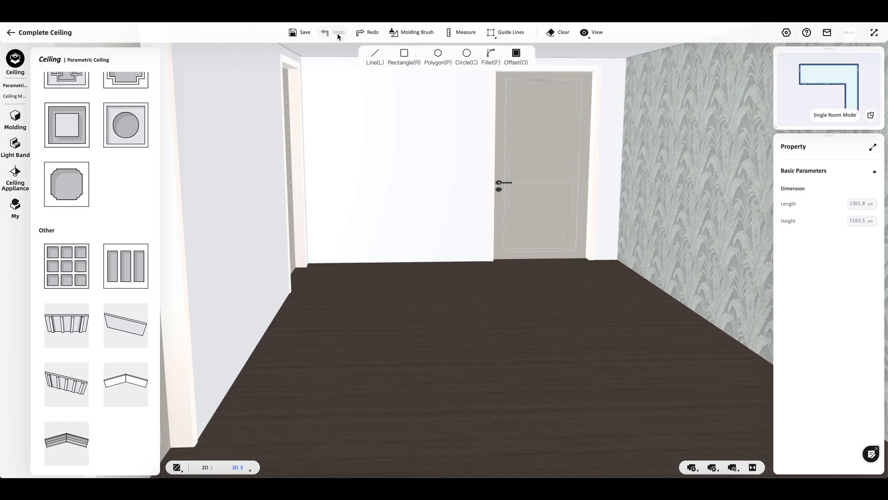
Try the plain gable-shaped ceiling over the corridor and undo it.
click(126, 375)
drag(126, 376, 329, 51)
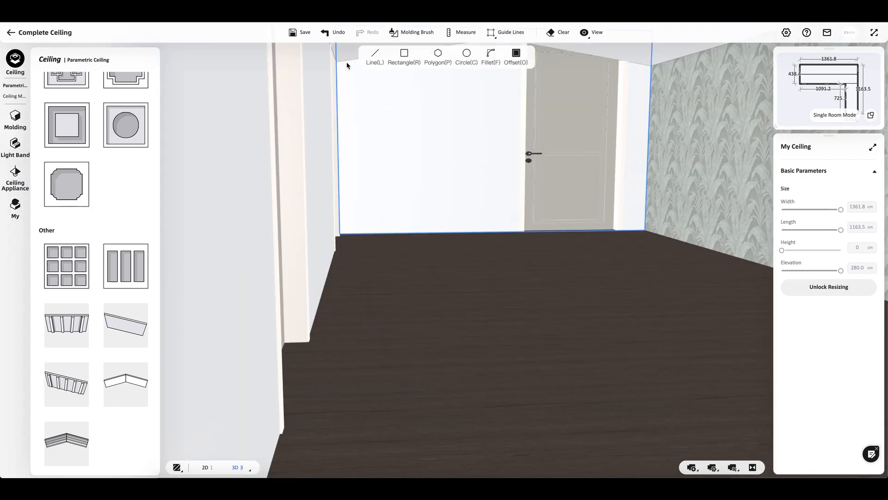
click(332, 34)
Add the straight light band along the corridor ceiling's edges and leave the ceiling editor.
click(15, 147)
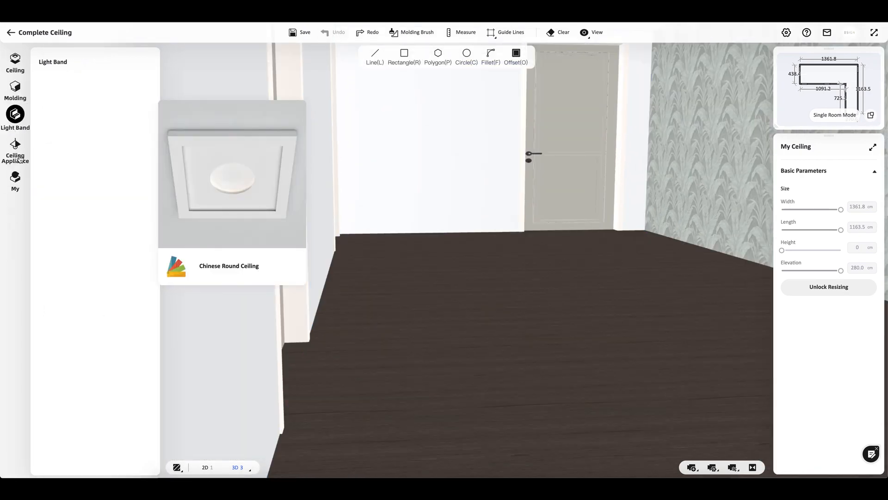
click(108, 97)
drag(647, 102, 622, 66)
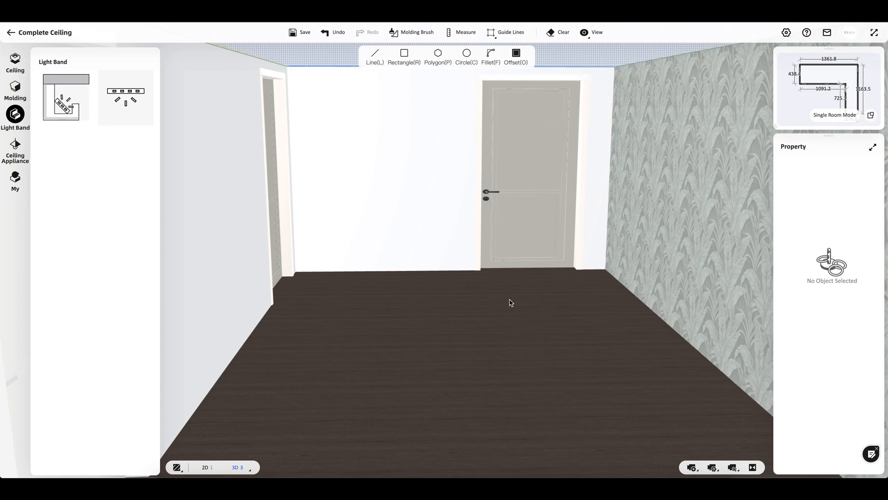
mouse_move(510, 300)
mouse_down()
mouse_move(516, 307)
mouse_move(518, 300)
mouse_up()
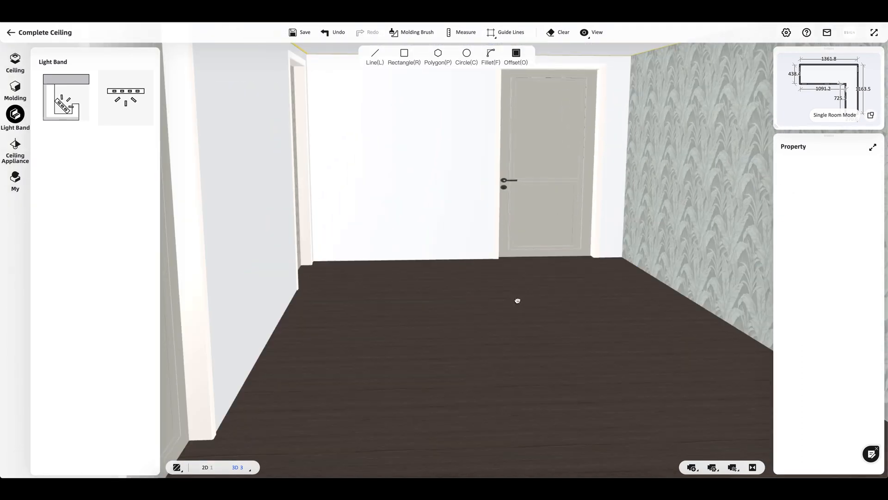
click(25, 40)
Place Bathroom Mirror 478 from the Mirror favorites folder on the leaf-wallpapered corridor wall.
click(397, 351)
drag(397, 351, 396, 331)
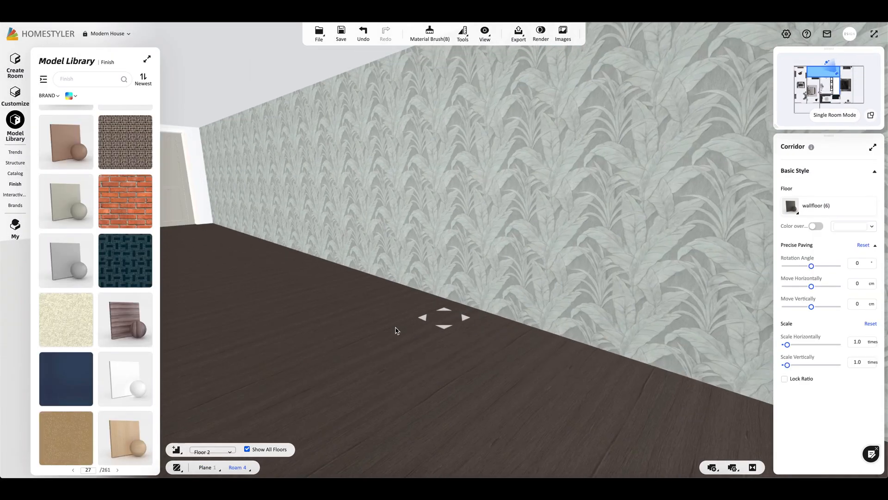
click(14, 227)
scroll(69, 305, down, 7)
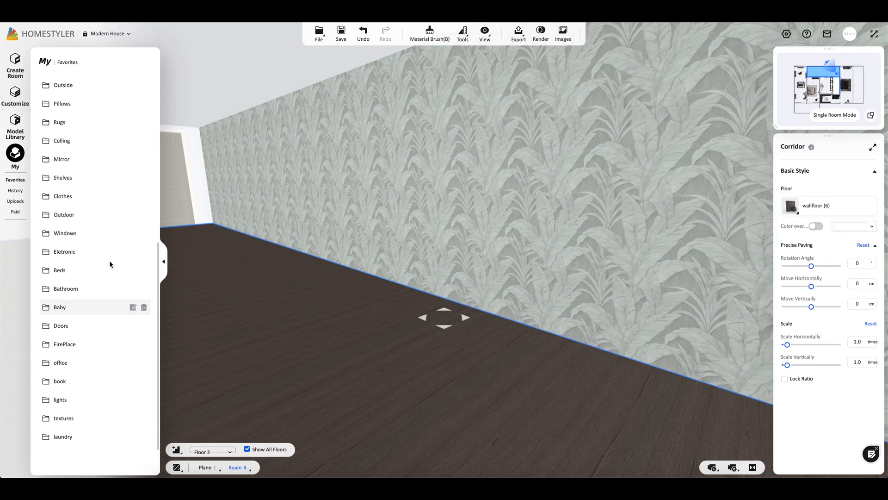
scroll(110, 260, up, 4)
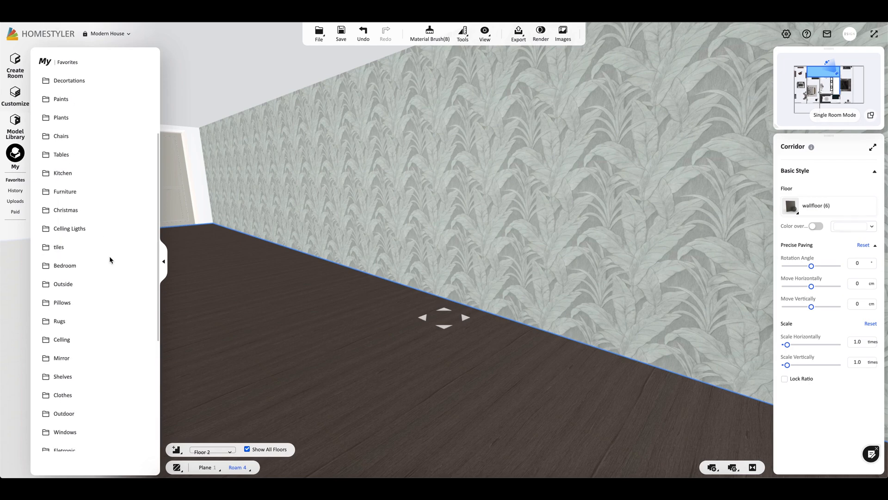
click(61, 358)
drag(223, 319, 322, 151)
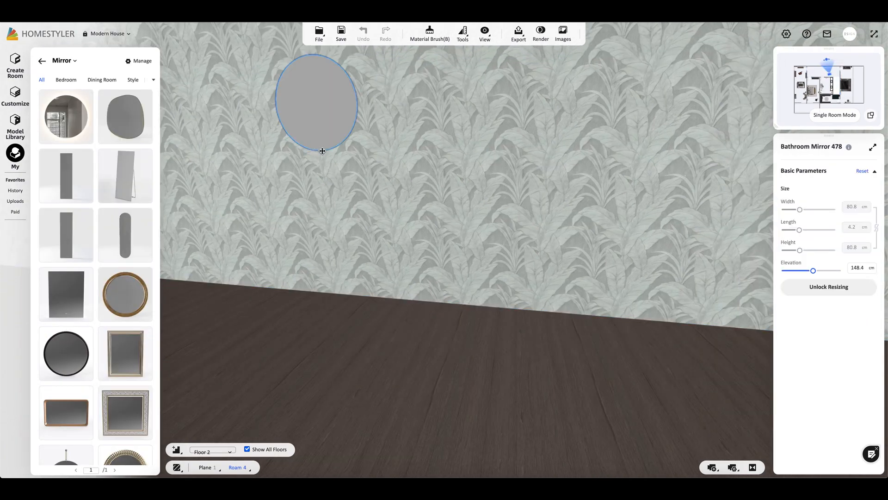
click(260, 174)
click(299, 93)
Unlock the mirror's resizing, enlarge it to 242.4 cm wide and high, and lower it to an elevation of about 19 cm.
click(816, 285)
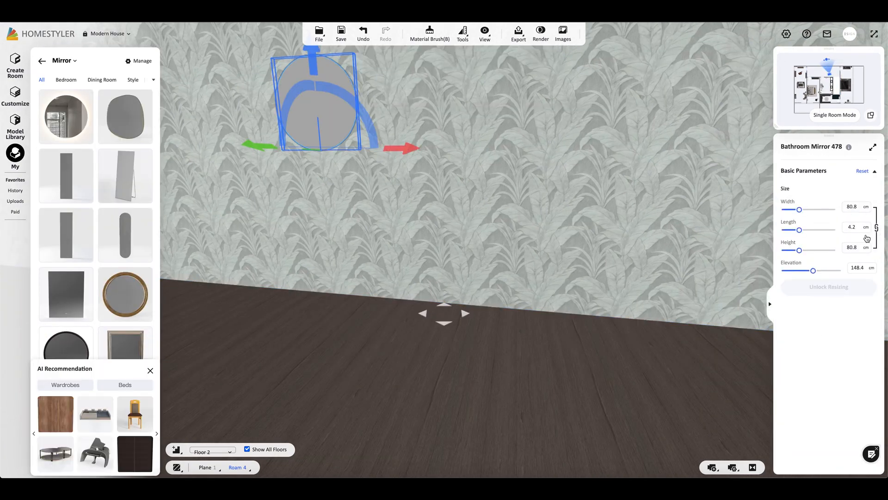
drag(802, 249, 843, 255)
drag(311, 66, 383, 290)
drag(551, 319, 394, 224)
drag(452, 223, 277, 223)
Open the Furniture folder in the favorites.
click(64, 60)
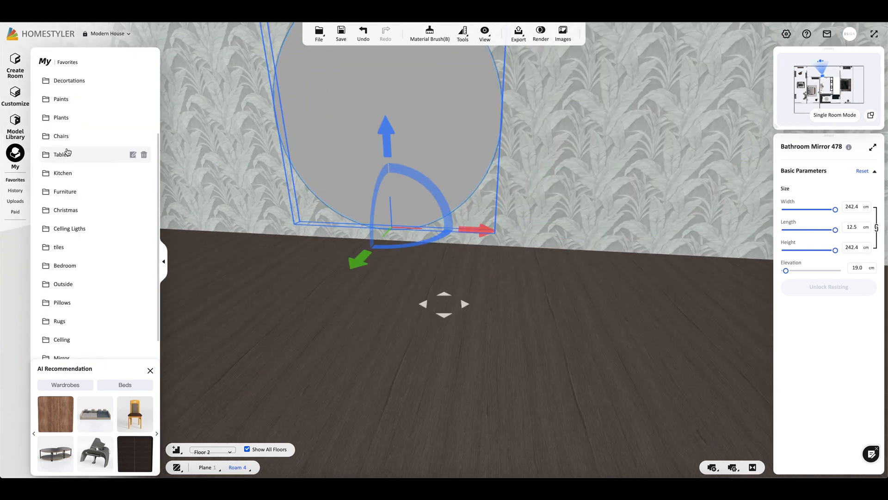
click(68, 194)
scroll(68, 196, down, 5)
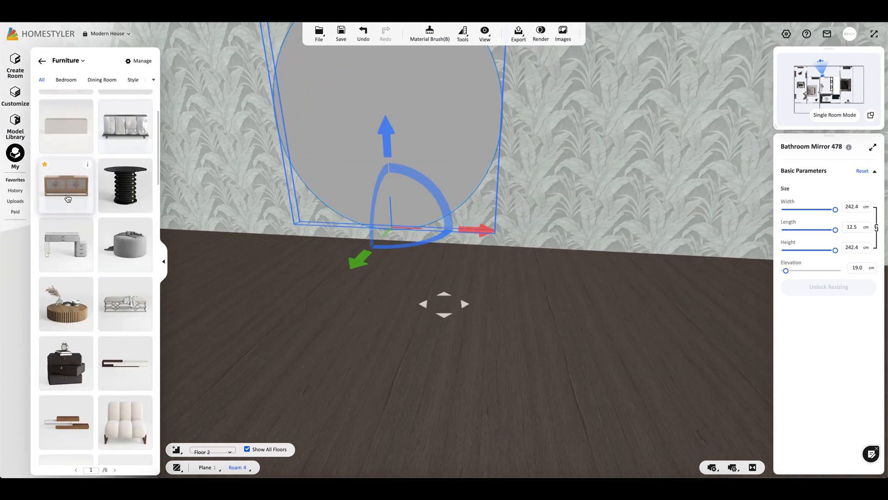
Try the dark green side table, lucky clover-Side table 4, in front of the mirror and cancel its placement.
scroll(68, 198, down, 10)
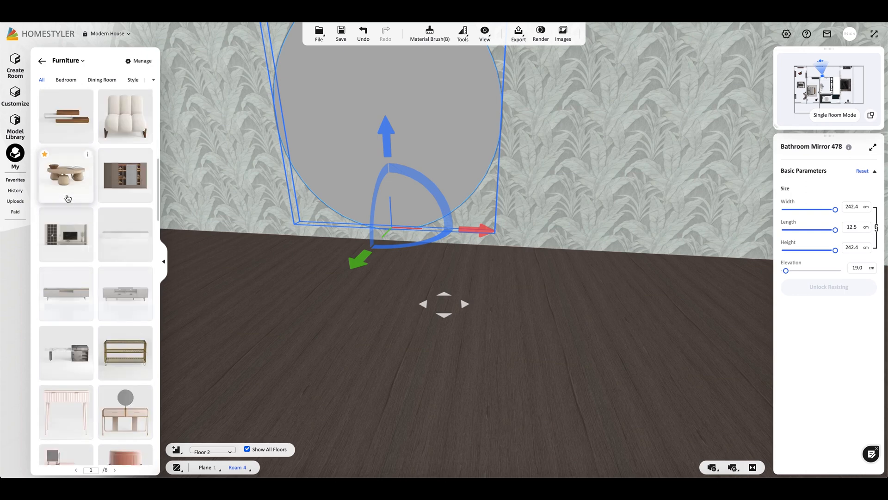
scroll(68, 198, down, 2)
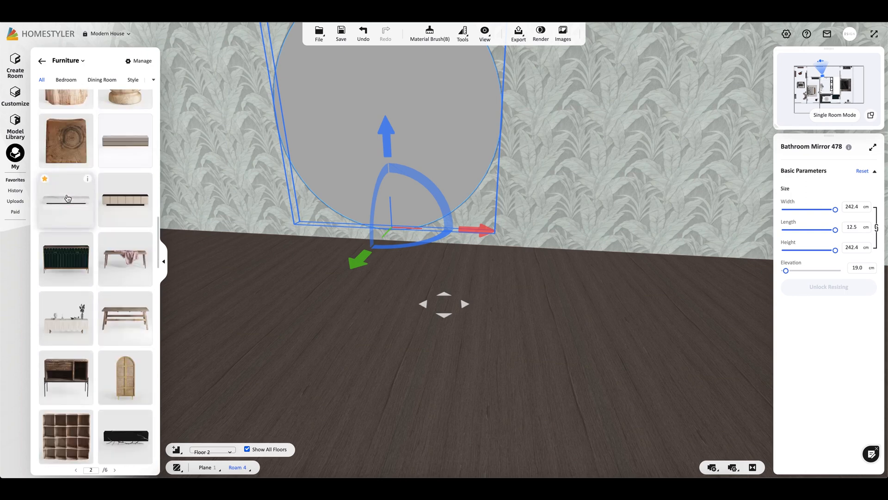
click(66, 259)
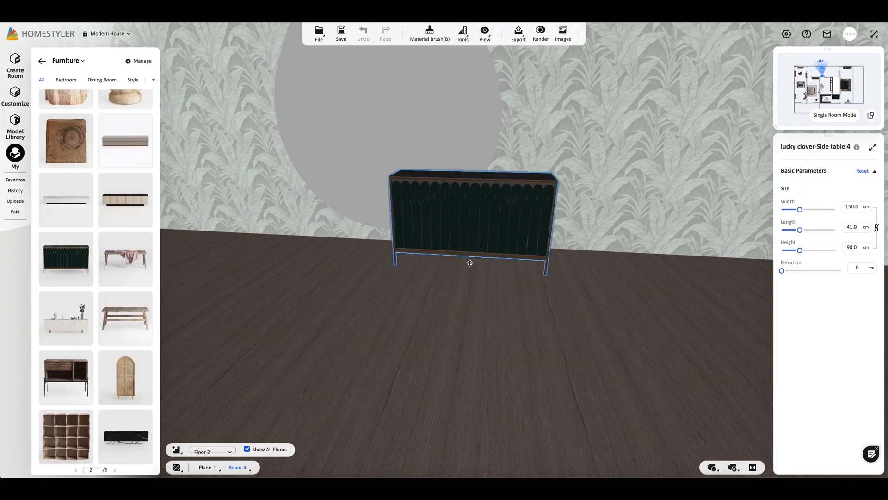
key(Escape)
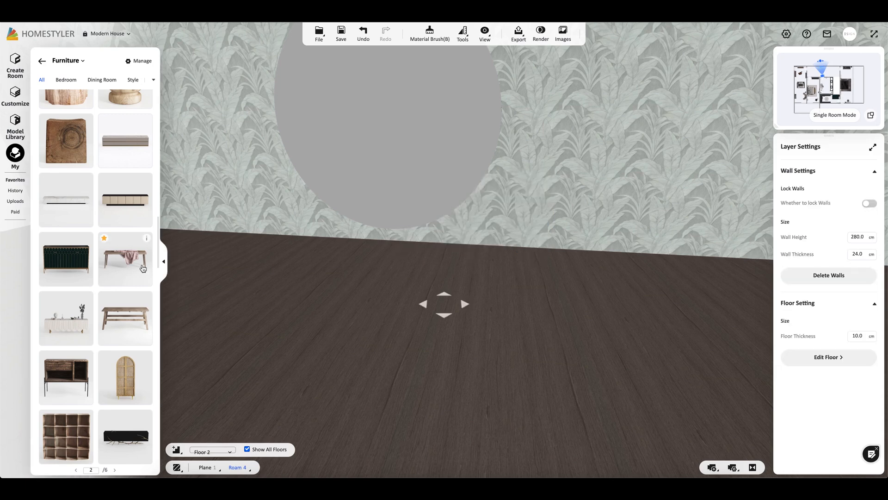
Place the teal marble-topped sideboard DSG004 from the Furniture favorites against the leaf-wallpapered wall below the round mirror and adjust its position sideways.
scroll(143, 268, down, 3)
scroll(143, 268, down, 5)
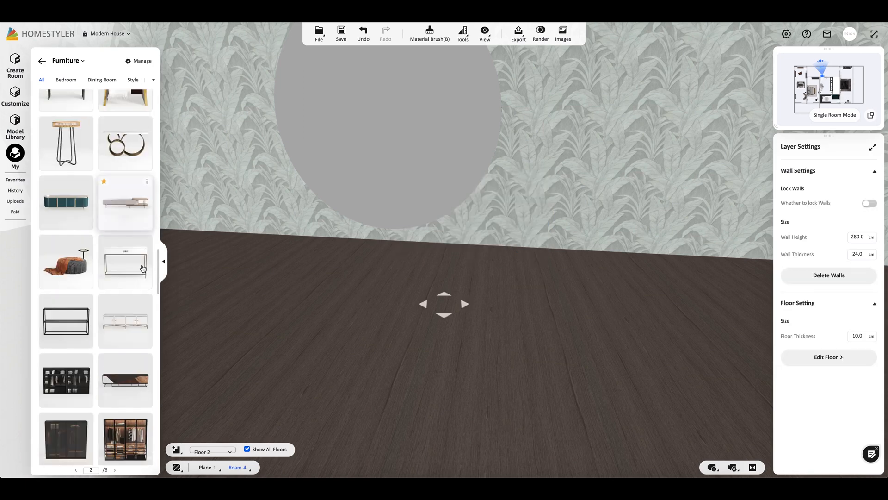
scroll(143, 268, down, 8)
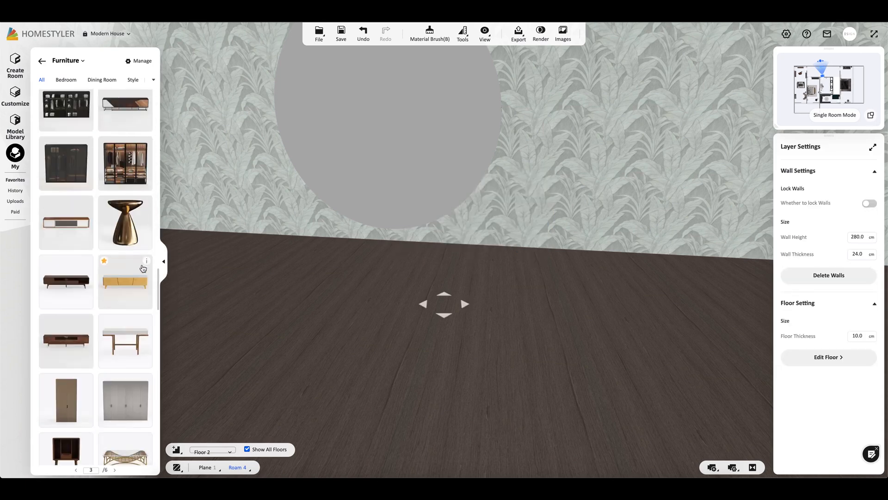
scroll(143, 268, down, 3)
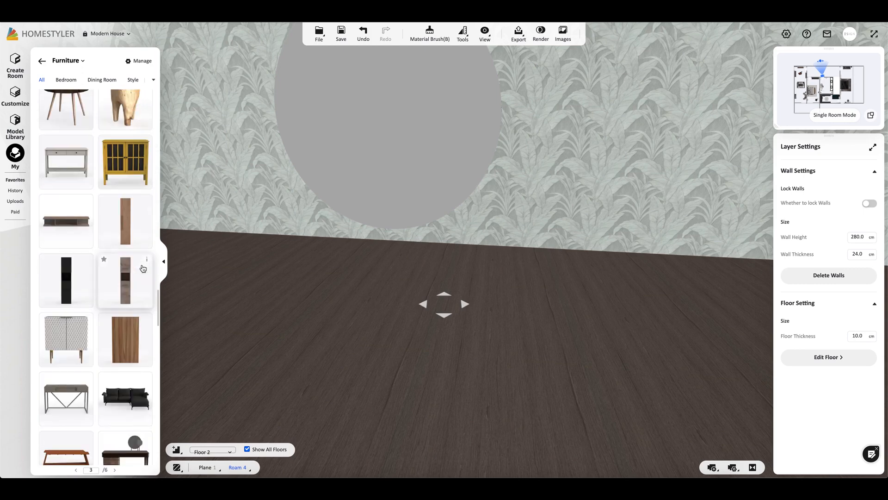
scroll(143, 269, down, 10)
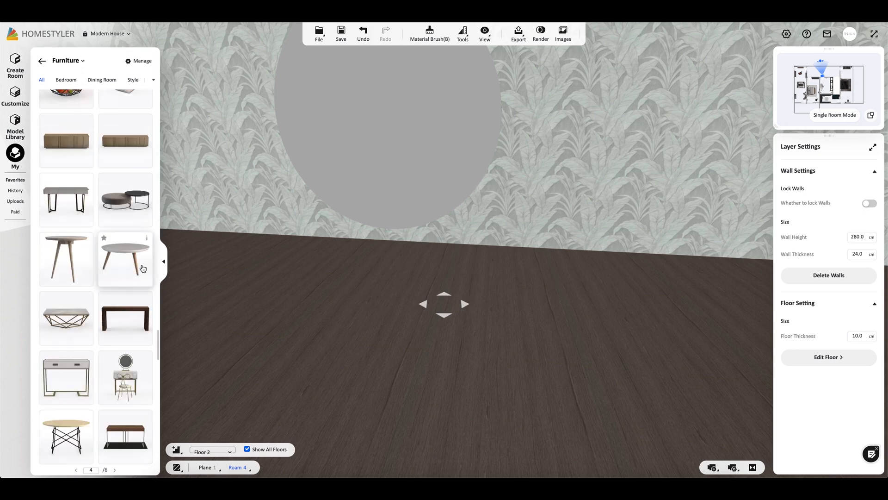
scroll(143, 269, down, 10)
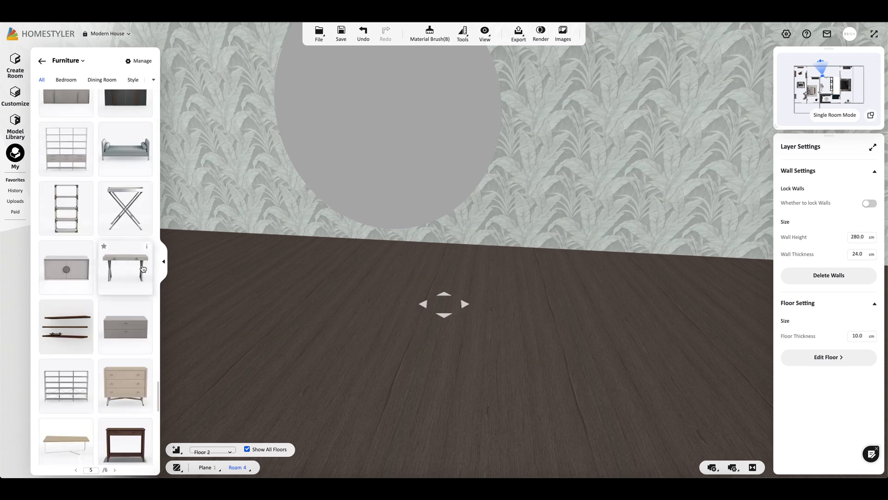
scroll(143, 268, down, 10)
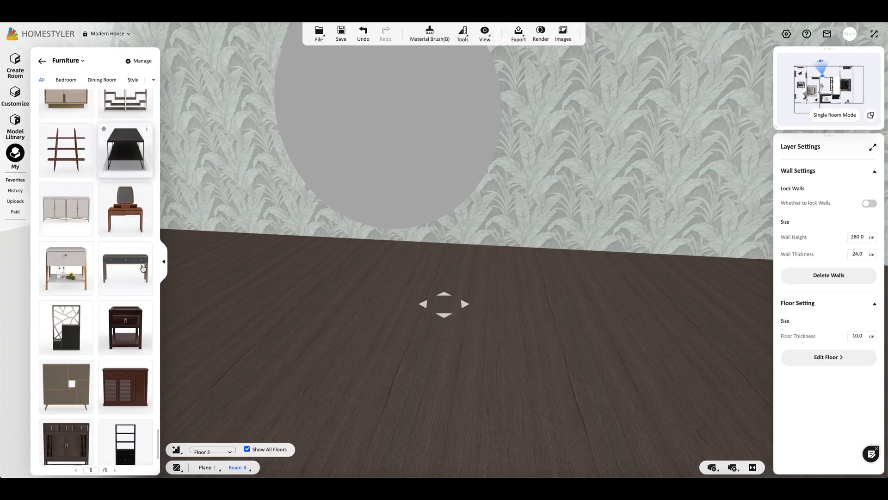
scroll(143, 268, down, 3)
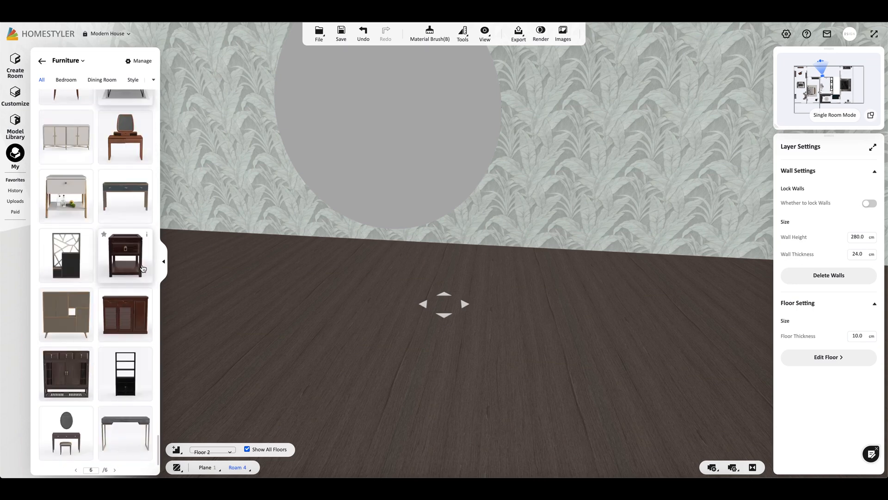
scroll(93, 268, up, 20)
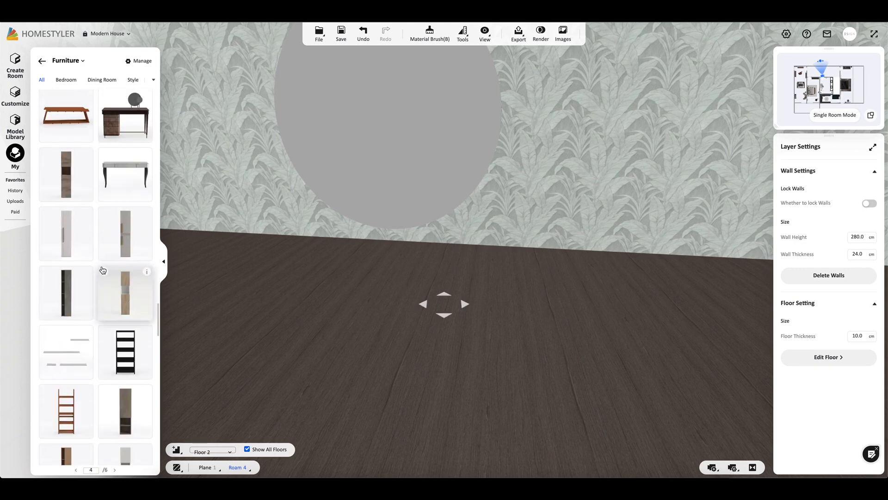
scroll(106, 265, up, 12)
drag(66, 261, 449, 257)
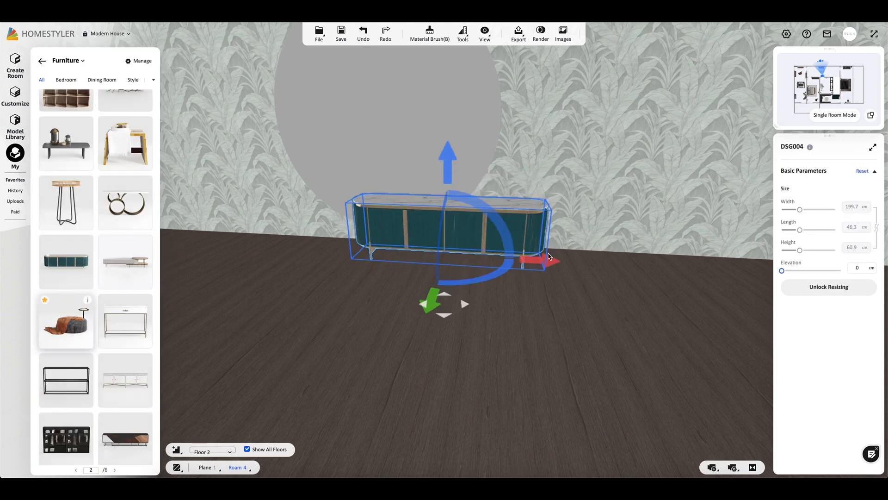
mouse_move(539, 260)
mouse_down()
mouse_move(595, 262)
mouse_move(551, 253)
mouse_up()
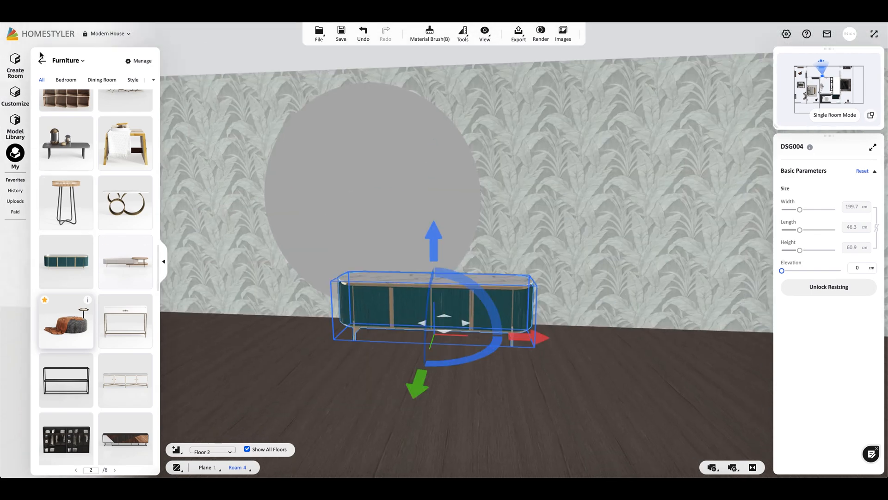
Place the Exquisite Ceramics (60) vase set from the Decortations favorites on the sideboard's marble top and adjust its depth position.
click(42, 61)
scroll(67, 187, up, 5)
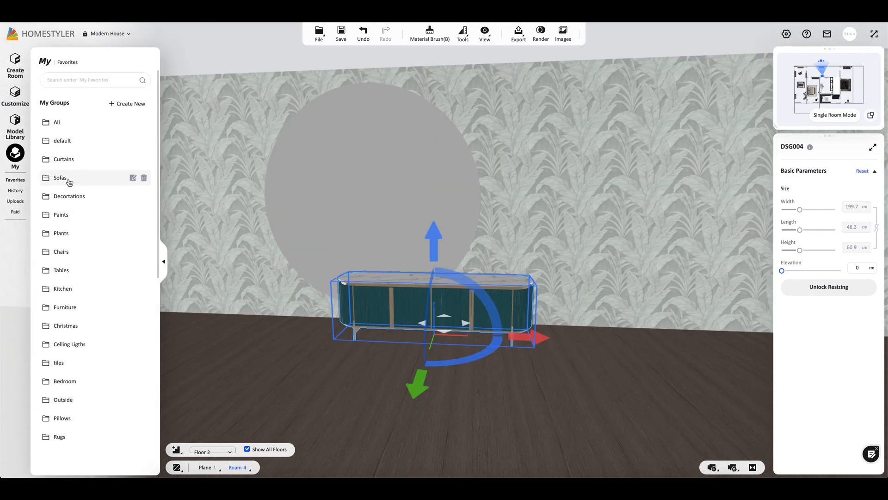
click(70, 196)
scroll(356, 413, up, 5)
drag(501, 439, 454, 446)
click(504, 290)
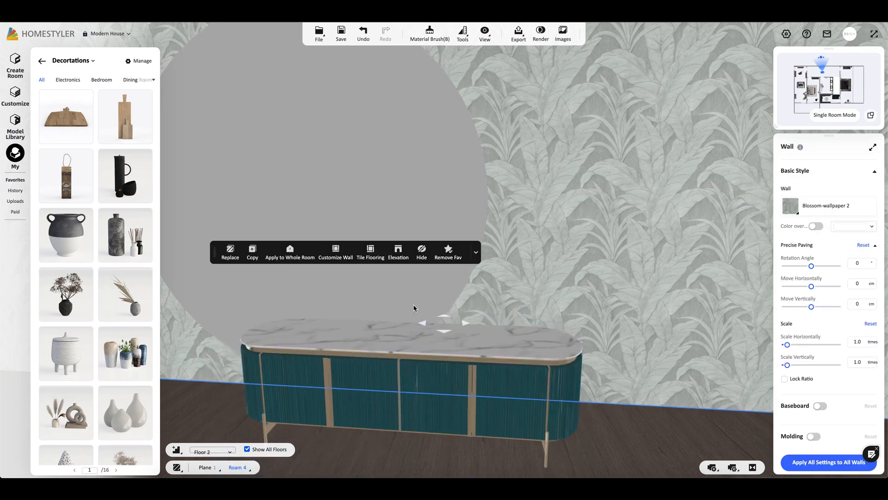
click(66, 412)
click(463, 335)
drag(451, 389, 449, 398)
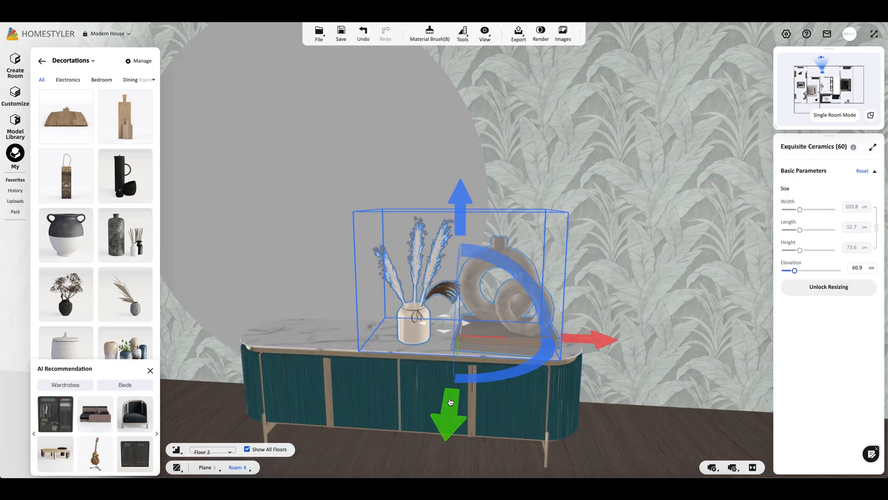
Hang the gallery set of framed abstract and architectural pictures from the Paints favorites on the white wall between the two doors.
scroll(441, 364, down, 5)
drag(441, 364, 376, 280)
click(41, 61)
click(61, 215)
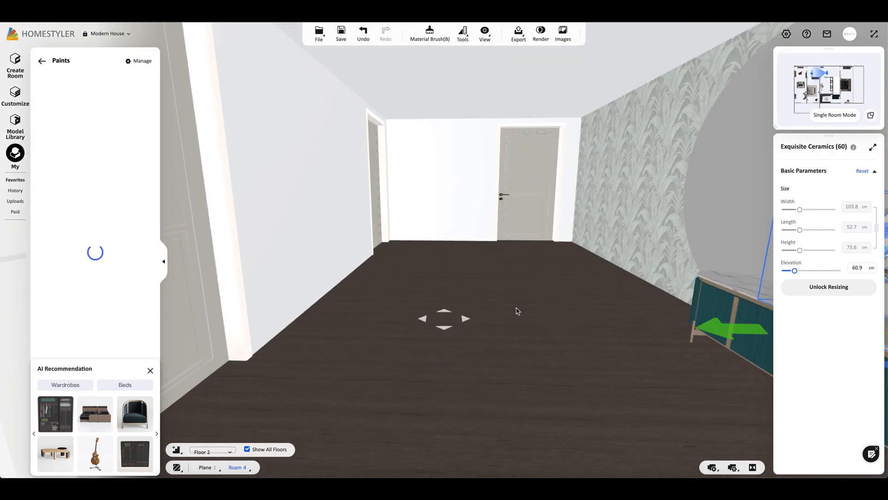
scroll(391, 346, up, 5)
mouse_move(569, 321)
mouse_down()
mouse_move(569, 276)
mouse_move(487, 296)
mouse_up()
scroll(498, 296, down, 5)
scroll(78, 210, down, 8)
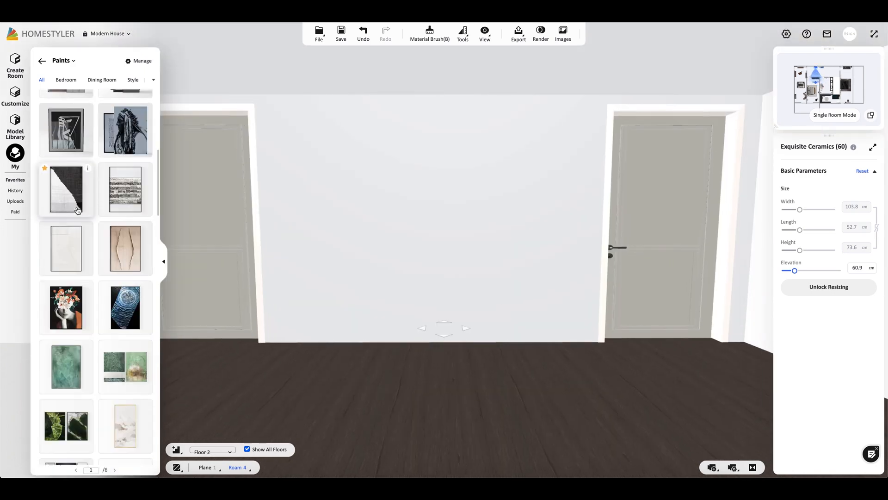
scroll(78, 210, down, 4)
drag(69, 265, 428, 270)
click(429, 273)
click(323, 297)
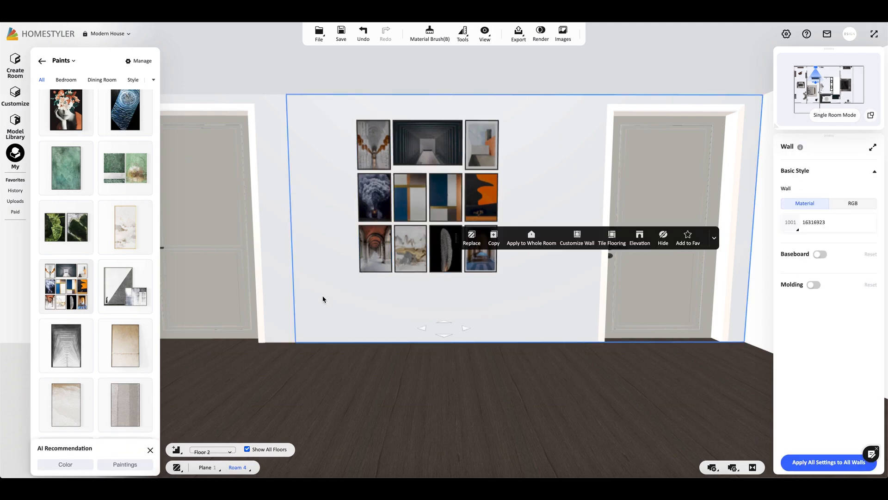
Try Blossom-painting 9 and the print 07-030 on the blank white wall beside the staircase railing.
right_drag(323, 299, 701, 303)
scroll(123, 177, down, 5)
scroll(123, 177, down, 10)
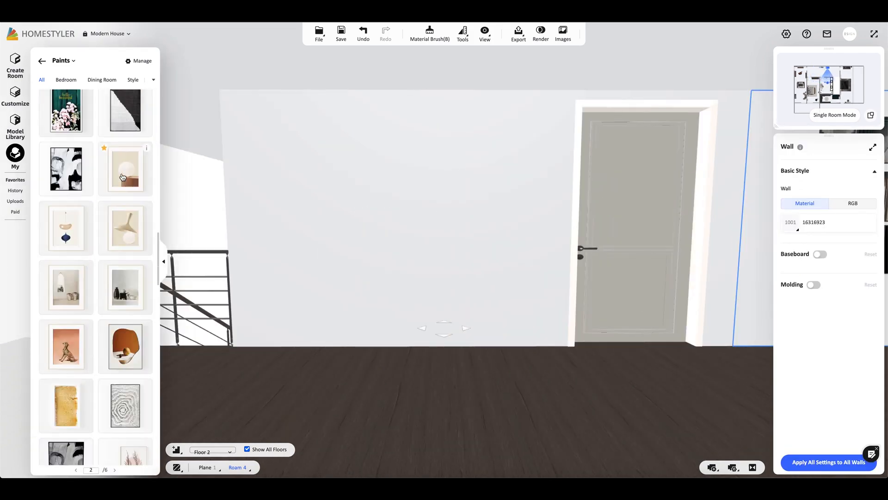
scroll(122, 167, up, 1)
click(125, 125)
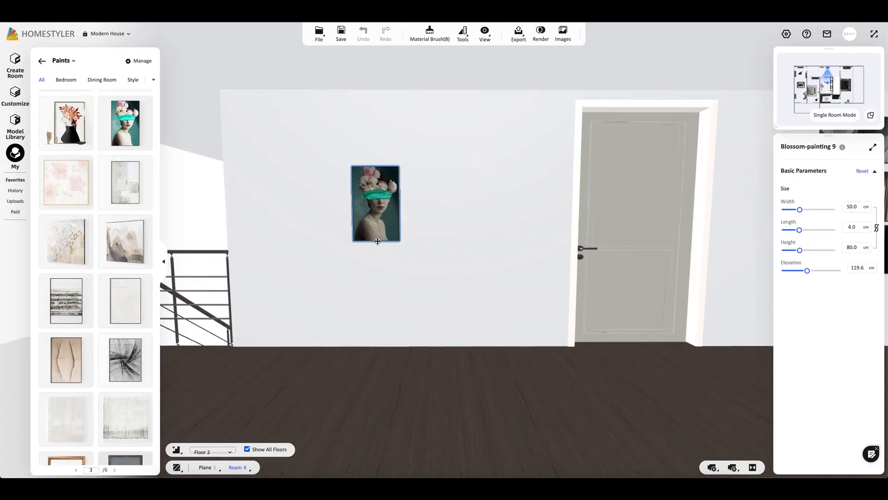
key(Escape)
scroll(73, 203, down, 10)
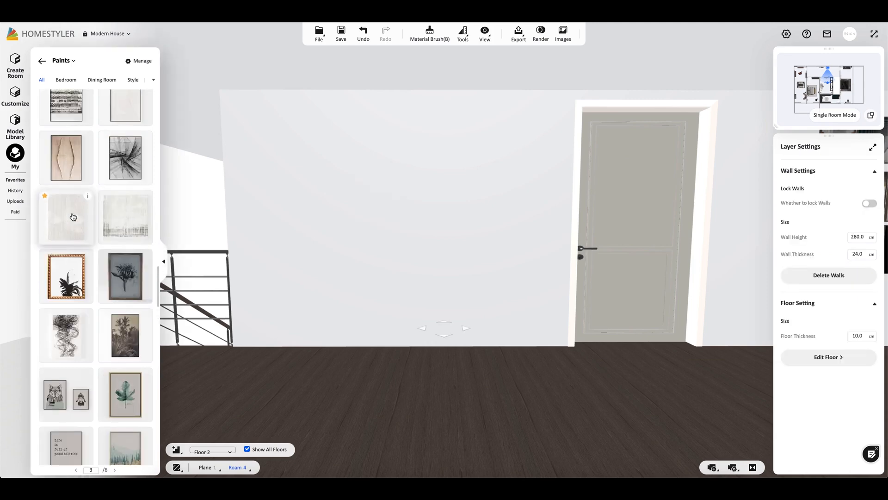
scroll(72, 205, down, 5)
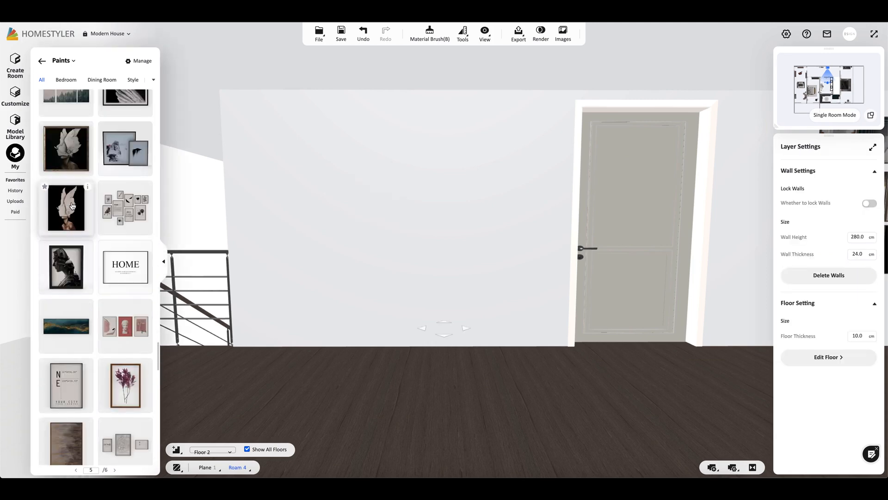
click(111, 251)
key(Escape)
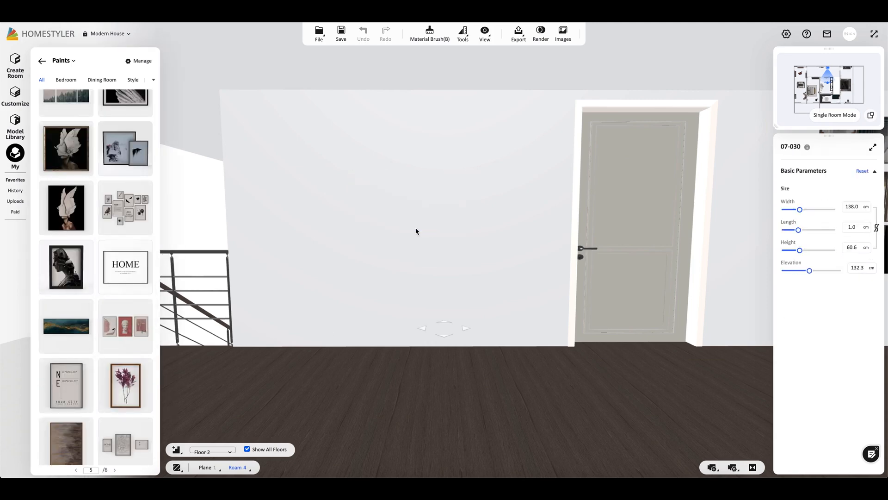
Hang the zhuangshihua set of black-and-white framed prints beside the staircase at an elevation of about 97 cm.
click(116, 203)
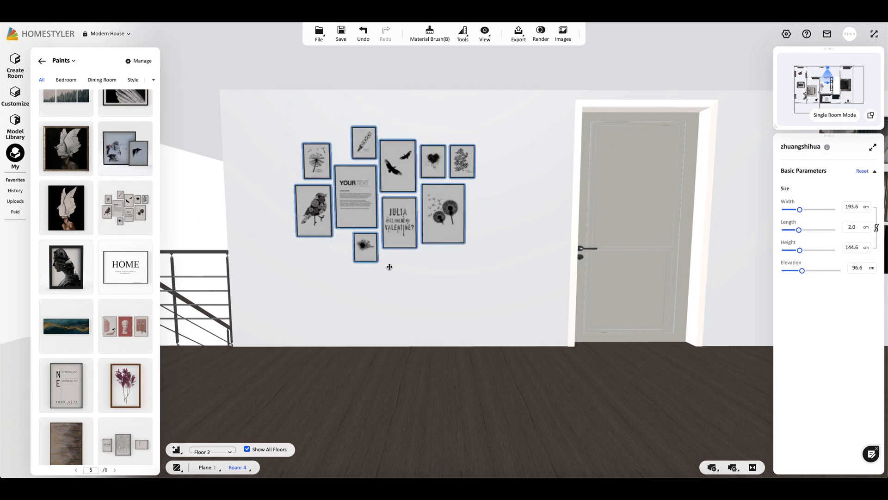
drag(340, 286, 240, 268)
drag(482, 274, 302, 270)
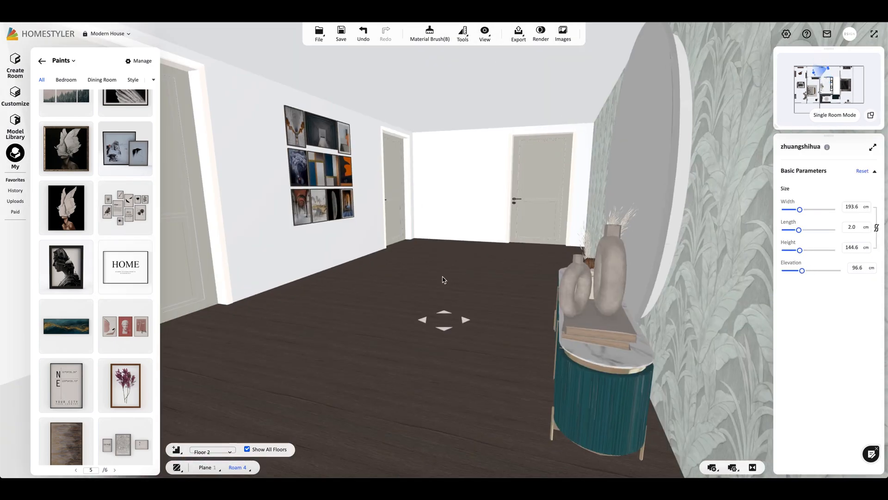
Try the Shadow-Sofa from the Sofas favorites on the floor below the gallery pictures.
scroll(443, 280, up, 3)
click(43, 62)
click(62, 182)
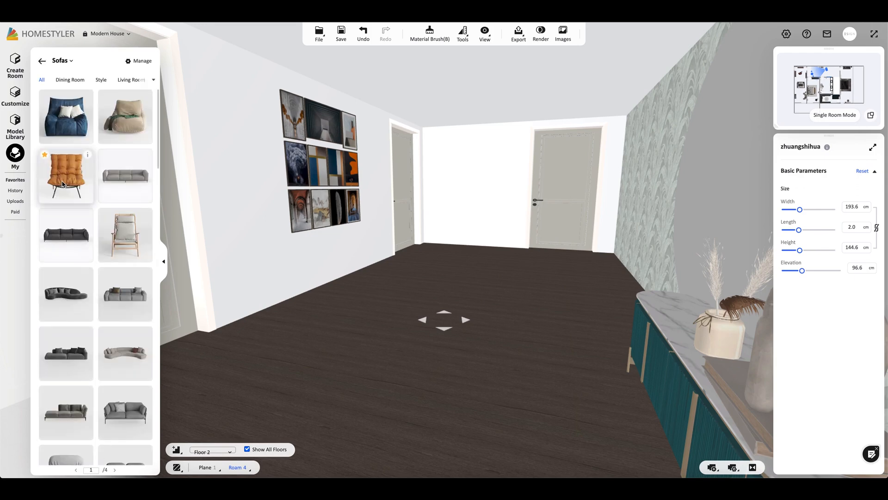
scroll(63, 183, down, 2)
drag(76, 342, 348, 287)
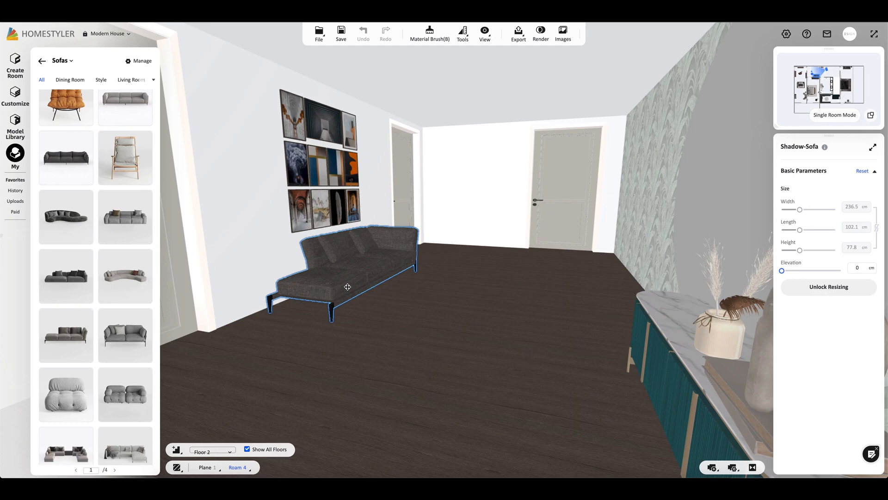
key(Delete)
Try the black-framed armchair with white cushions and the lucky clover-Single seat sofa below the gallery pictures.
scroll(65, 278, down, 6)
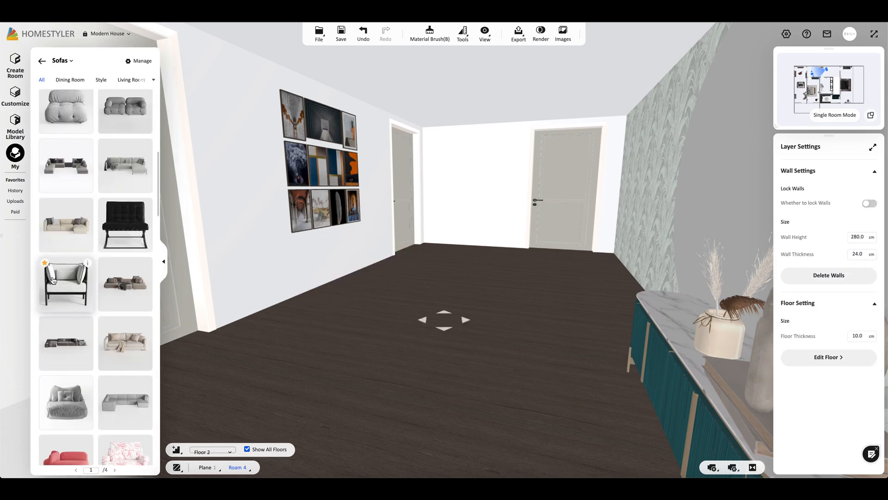
drag(185, 293, 330, 272)
key(Delete)
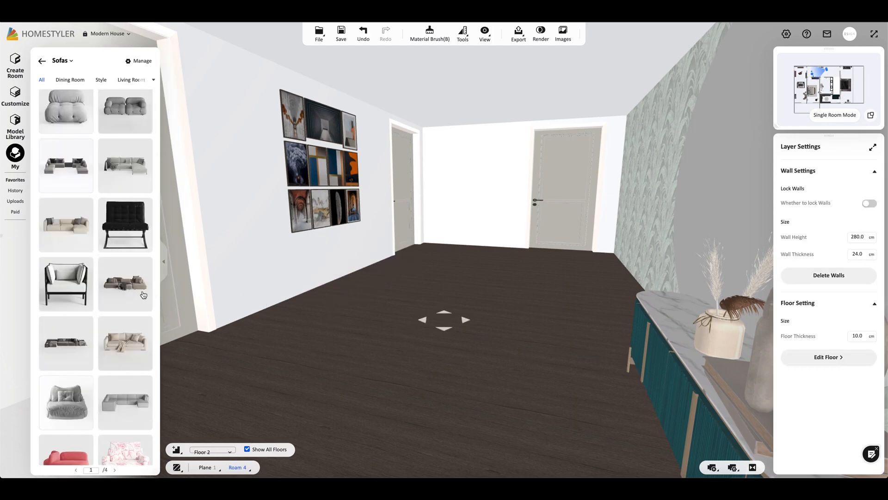
scroll(134, 278, down, 12)
drag(65, 260, 324, 259)
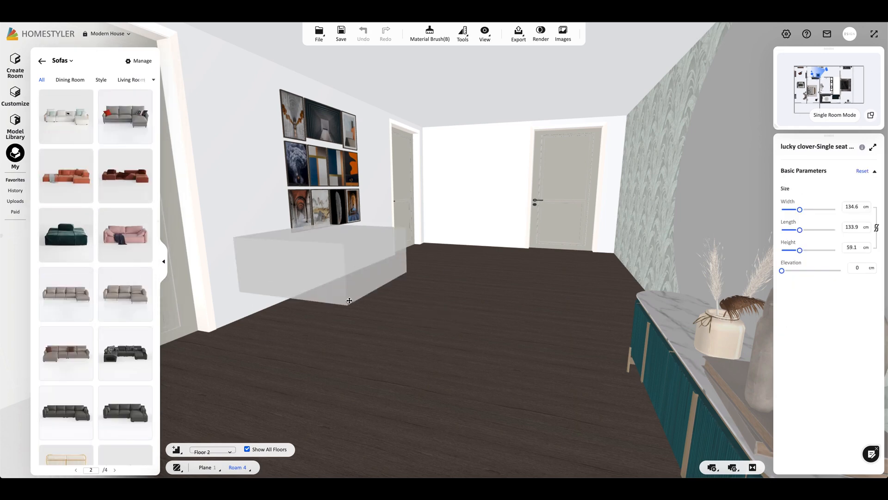
key(Delete)
Try the navy tufted sofa and the dark teal sofa with rounded ends below the gallery pictures.
scroll(68, 338, down, 5)
scroll(68, 338, down, 1)
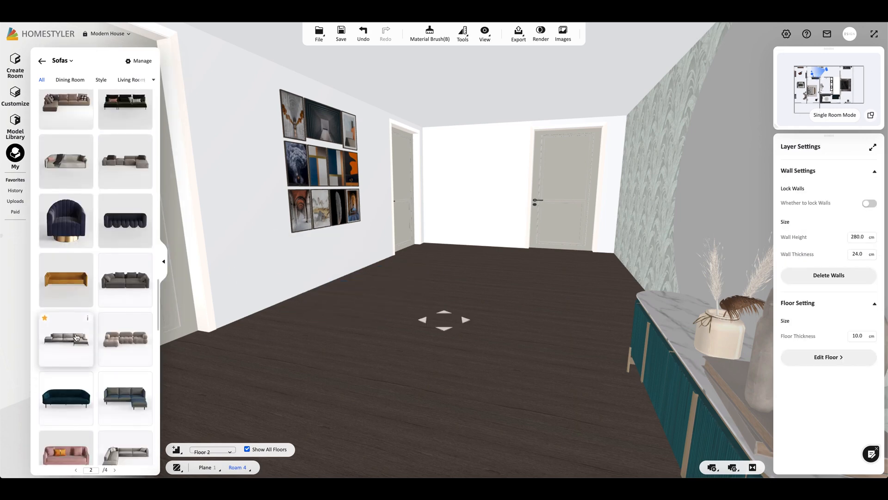
drag(125, 223, 356, 286)
key(Delete)
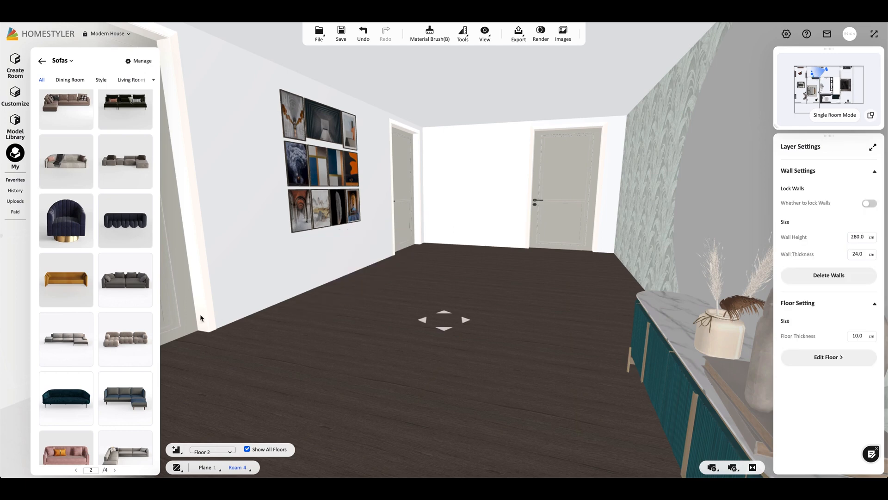
drag(68, 397, 326, 272)
key(Delete)
Try the dark green curved-back sofa below the gallery pictures and look through the rest of the Sofas favorites.
scroll(86, 326, down, 10)
scroll(86, 326, down, 5)
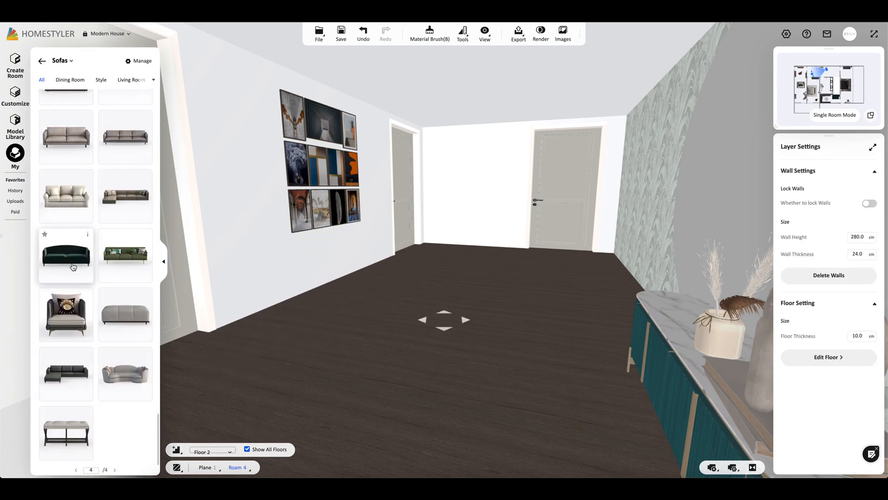
drag(73, 266, 308, 303)
key(Delete)
scroll(101, 285, up, 10)
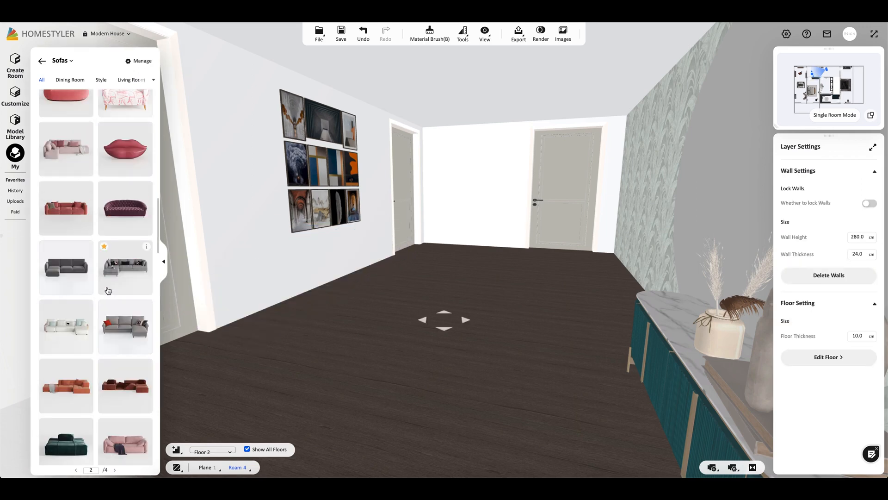
scroll(106, 292, up, 5)
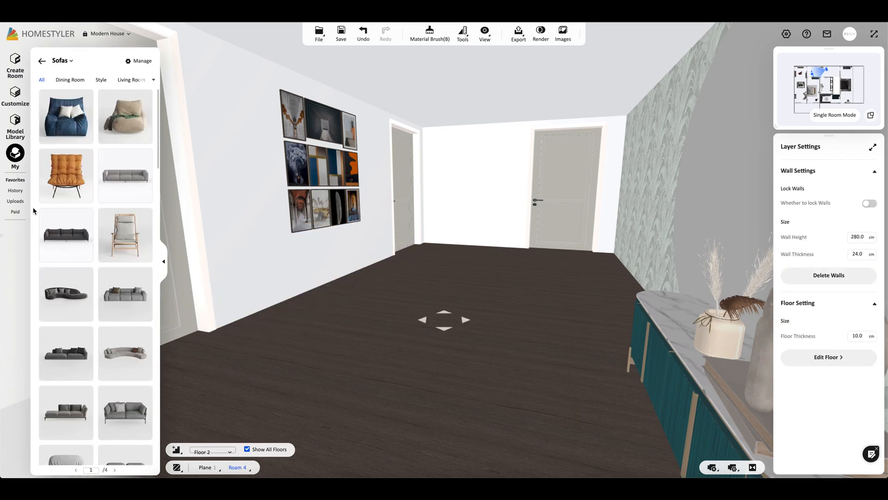
Open the living room Sofas category in the Model Library catalog and sort the models by Newest.
click(16, 139)
click(16, 173)
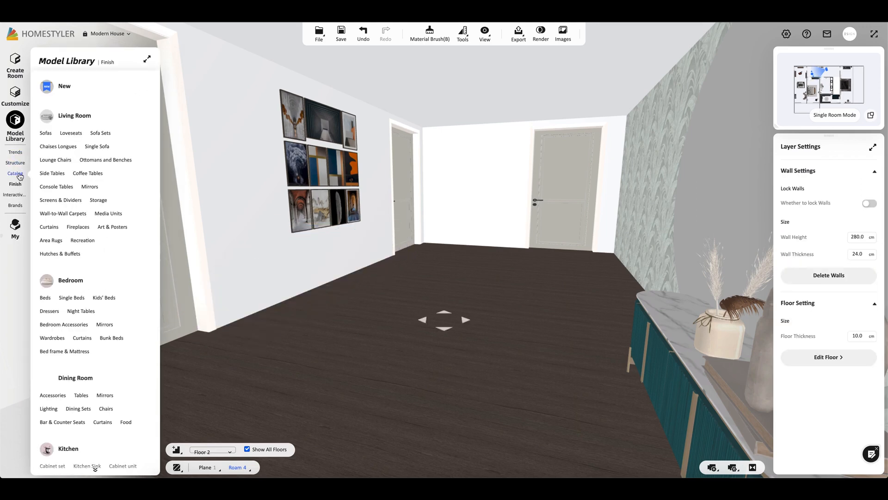
click(43, 134)
click(143, 83)
click(147, 112)
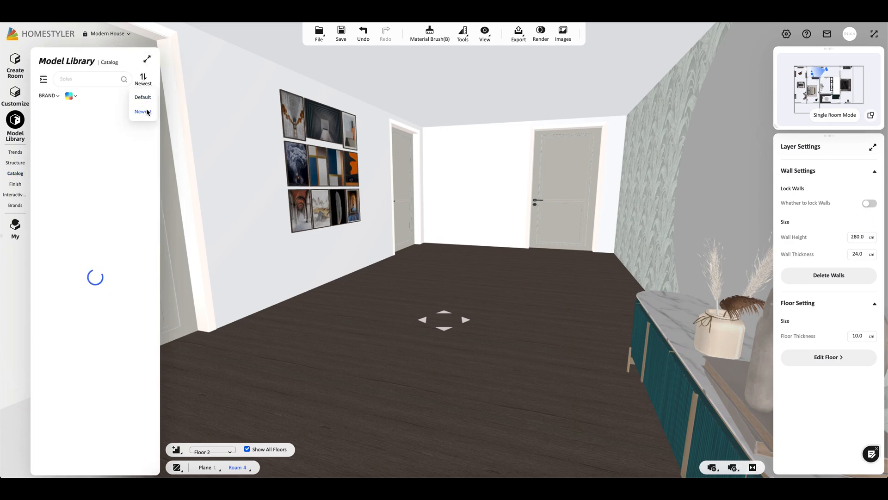
Look through the newest sofas and try the grey chaise sofa and the grey sofa with a side table in the corridor.
scroll(119, 191, down, 5)
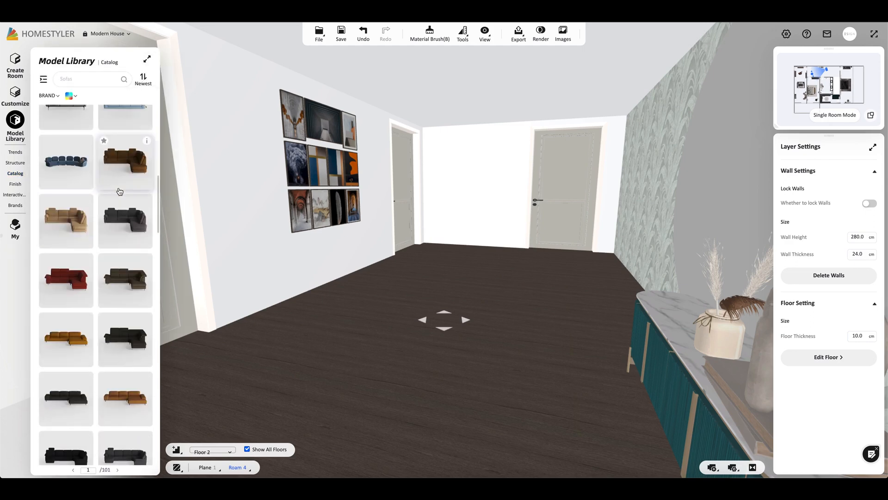
scroll(120, 191, down, 10)
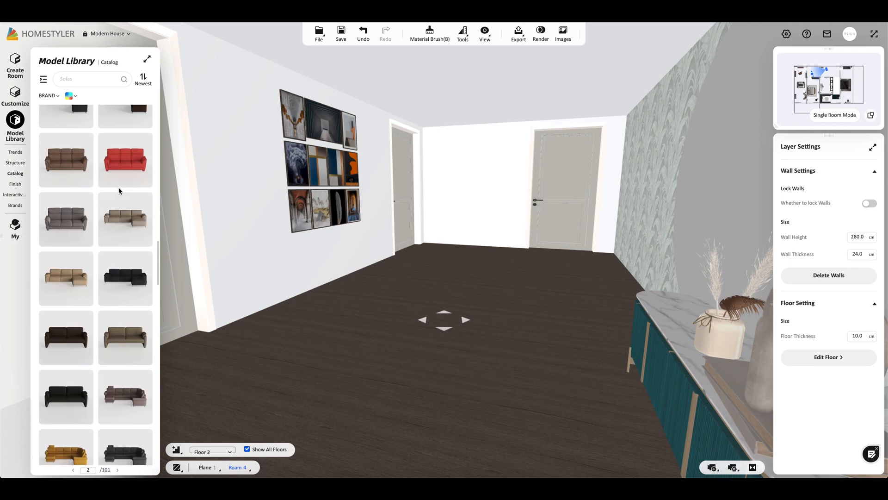
scroll(119, 191, down, 6)
scroll(120, 191, down, 6)
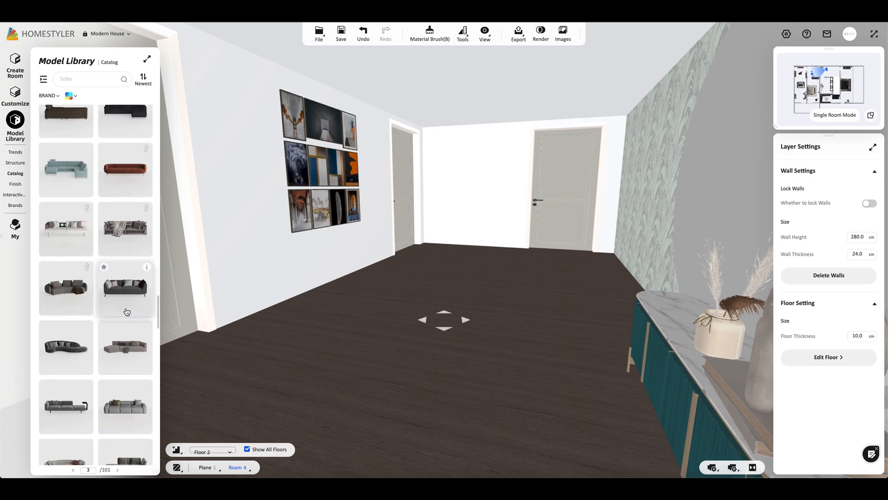
scroll(128, 320, down, 3)
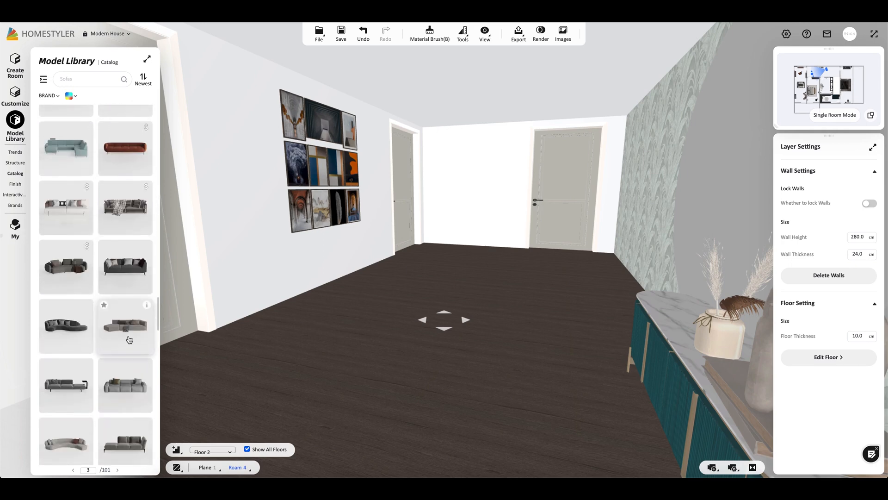
key(Escape)
click(68, 384)
key(Escape)
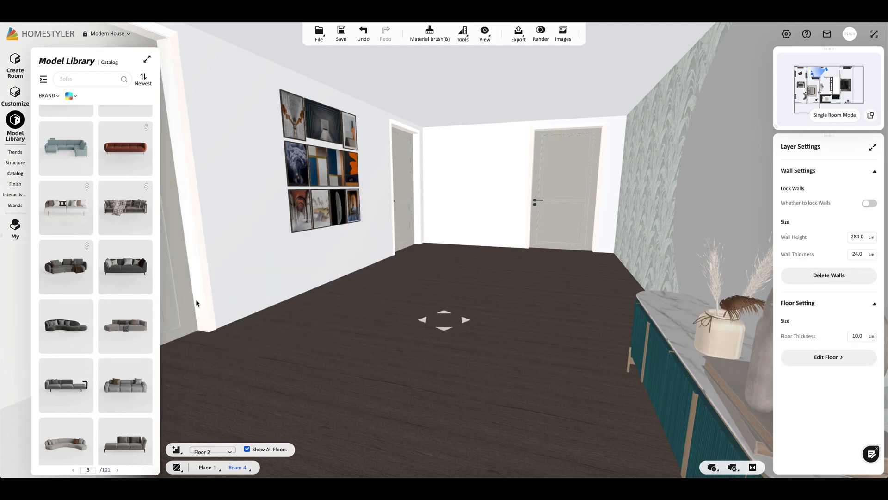
Try the striped sofa with dark cushions and the beige sofa with rounded ends in the corridor.
scroll(139, 310, down, 5)
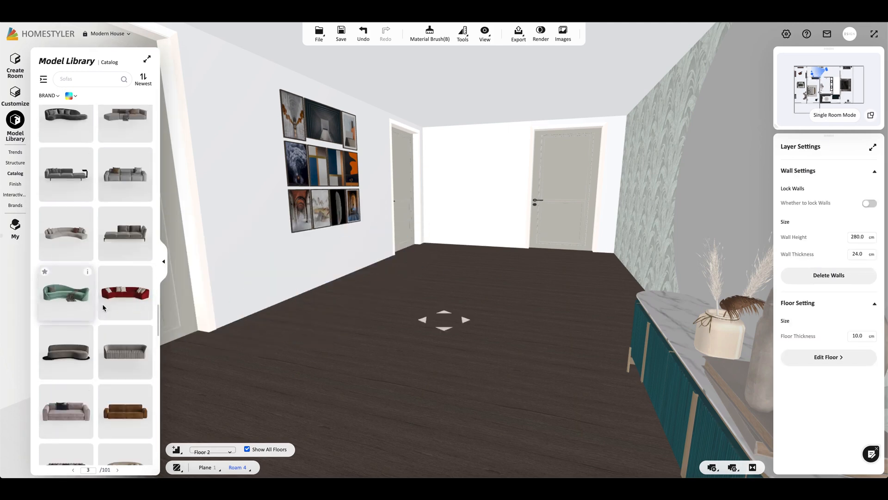
scroll(124, 306, down, 5)
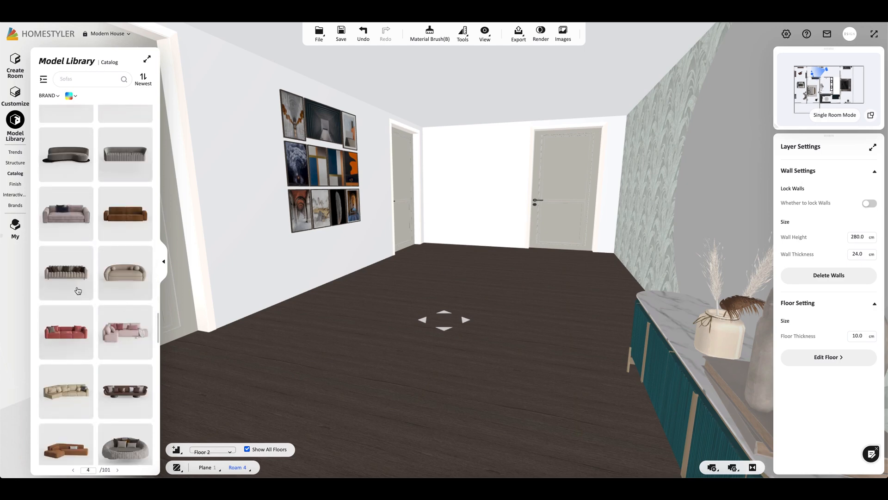
click(77, 291)
key(Escape)
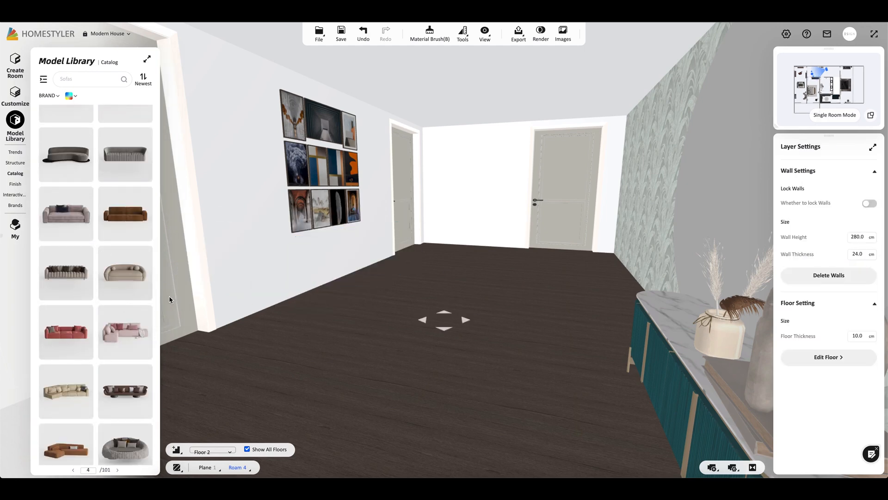
click(129, 287)
key(Escape)
click(316, 283)
Place the green lucky clover-Sofa 5 with the copper frame against the wall below the gallery pictures.
scroll(121, 330, down, 8)
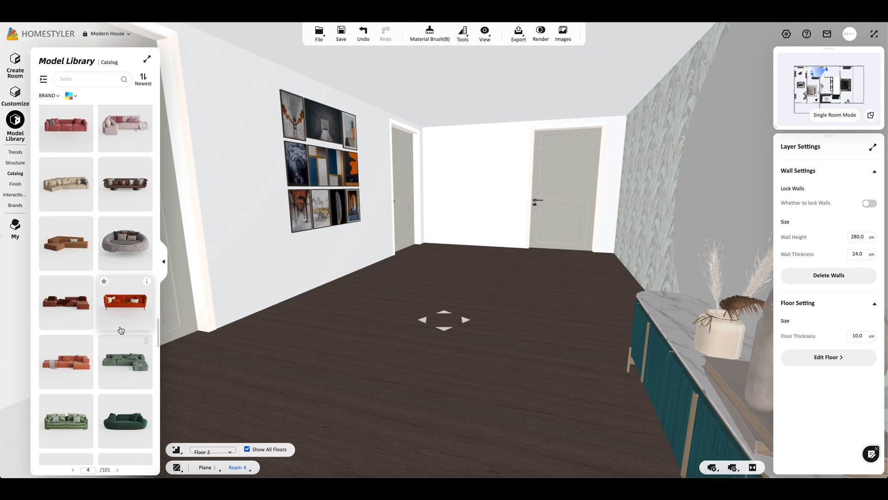
scroll(121, 330, down, 2)
click(75, 264)
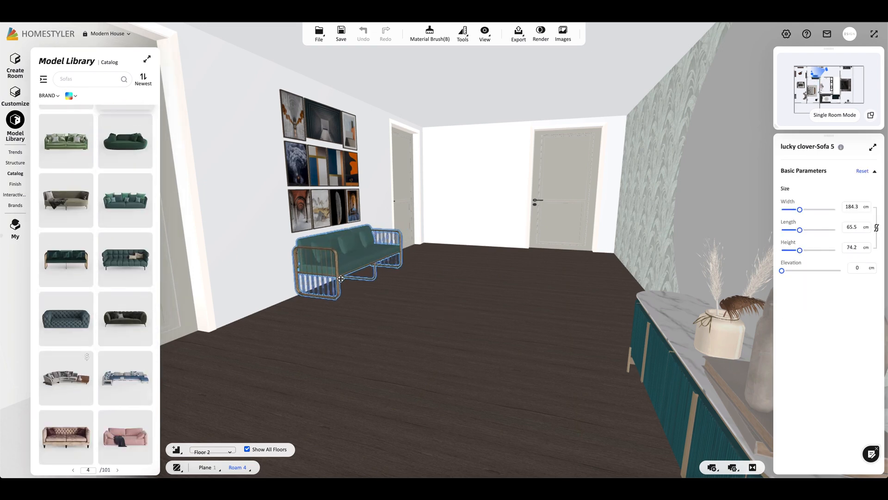
Place the large-leaf plant in a grey pot from the Plants & Flowers category on the floor at the sofa's near end.
click(16, 227)
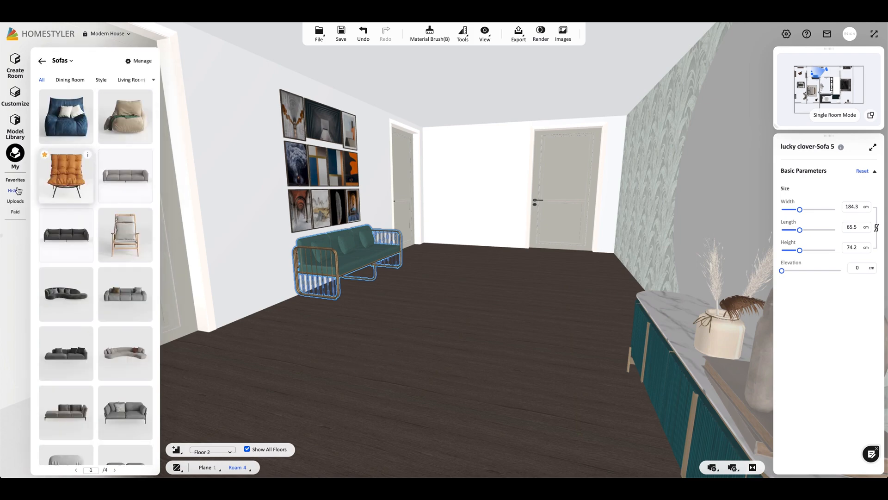
click(19, 154)
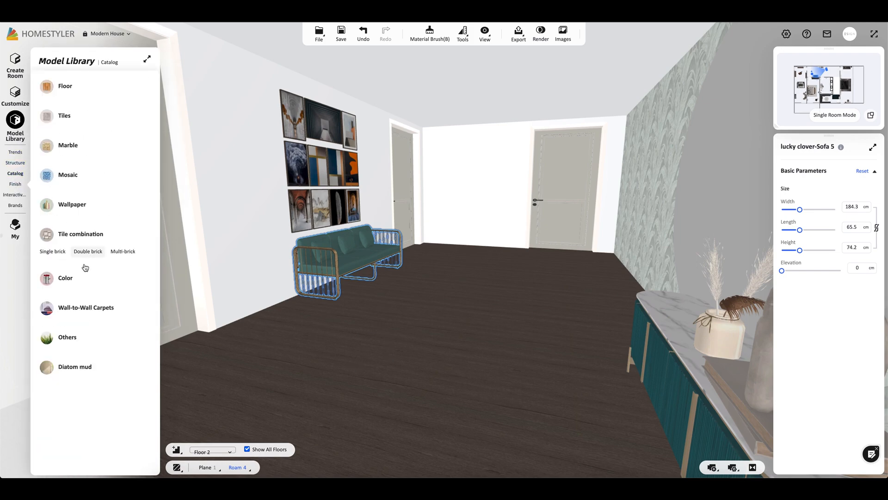
scroll(89, 257, down, 15)
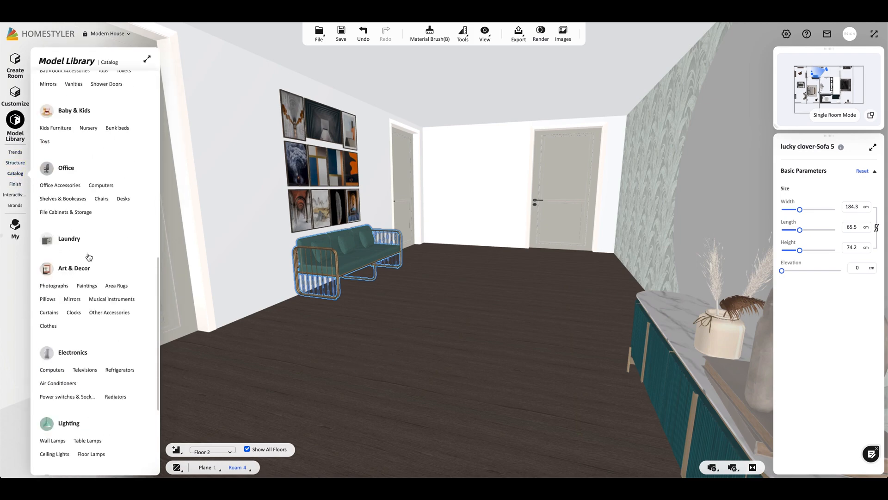
click(92, 309)
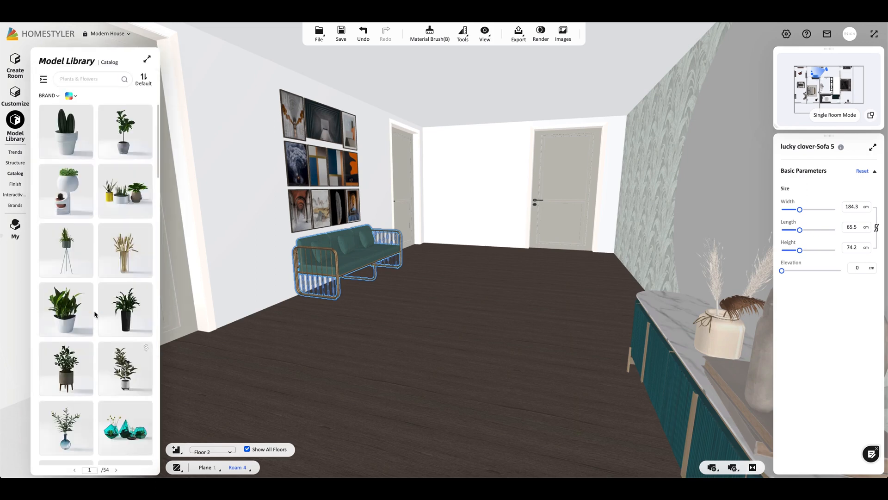
click(125, 132)
click(276, 306)
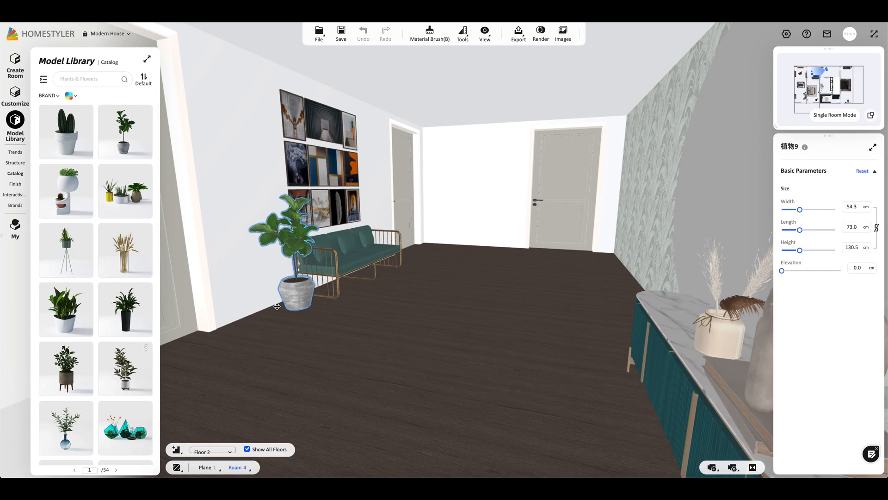
Look through the Plants & Flowers models as far as page 6 for other corridor plants.
scroll(113, 306, down, 5)
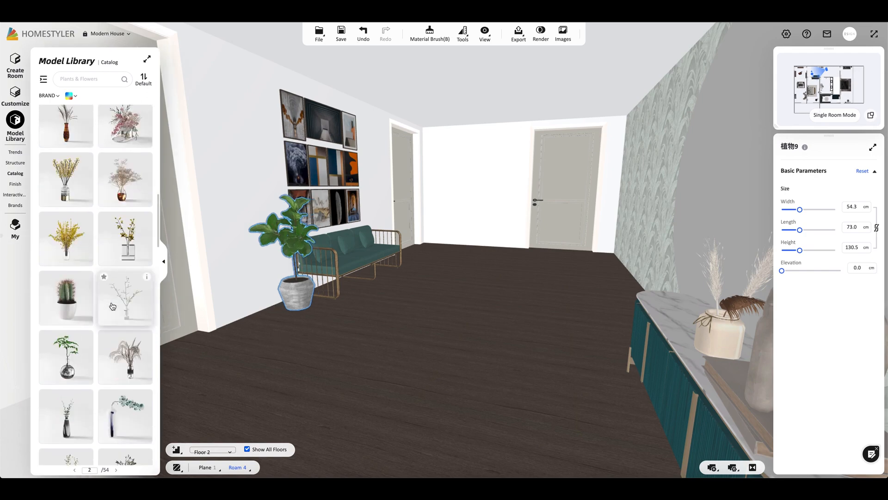
scroll(112, 306, down, 4)
scroll(112, 305, down, 10)
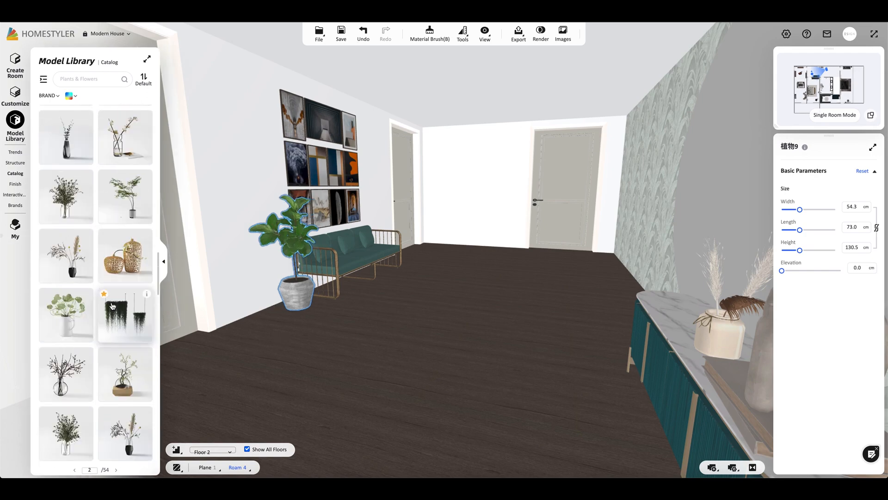
scroll(111, 302, down, 8)
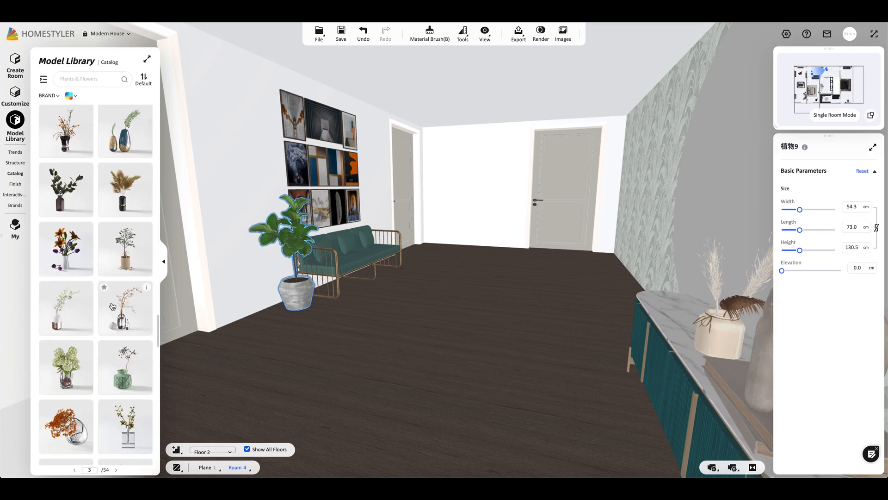
scroll(113, 305, down, 10)
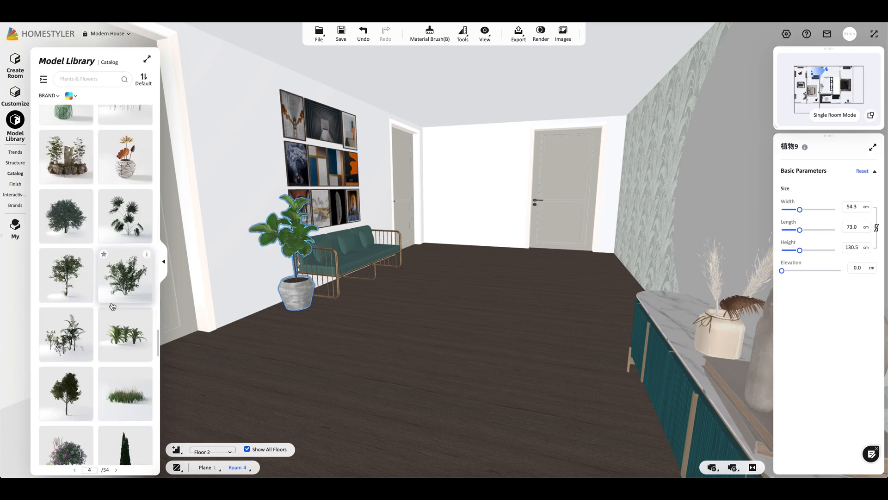
scroll(111, 305, down, 8)
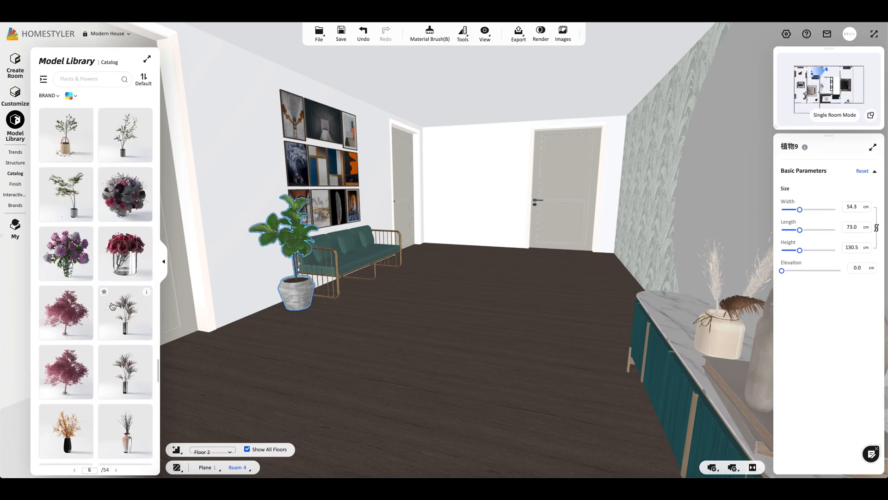